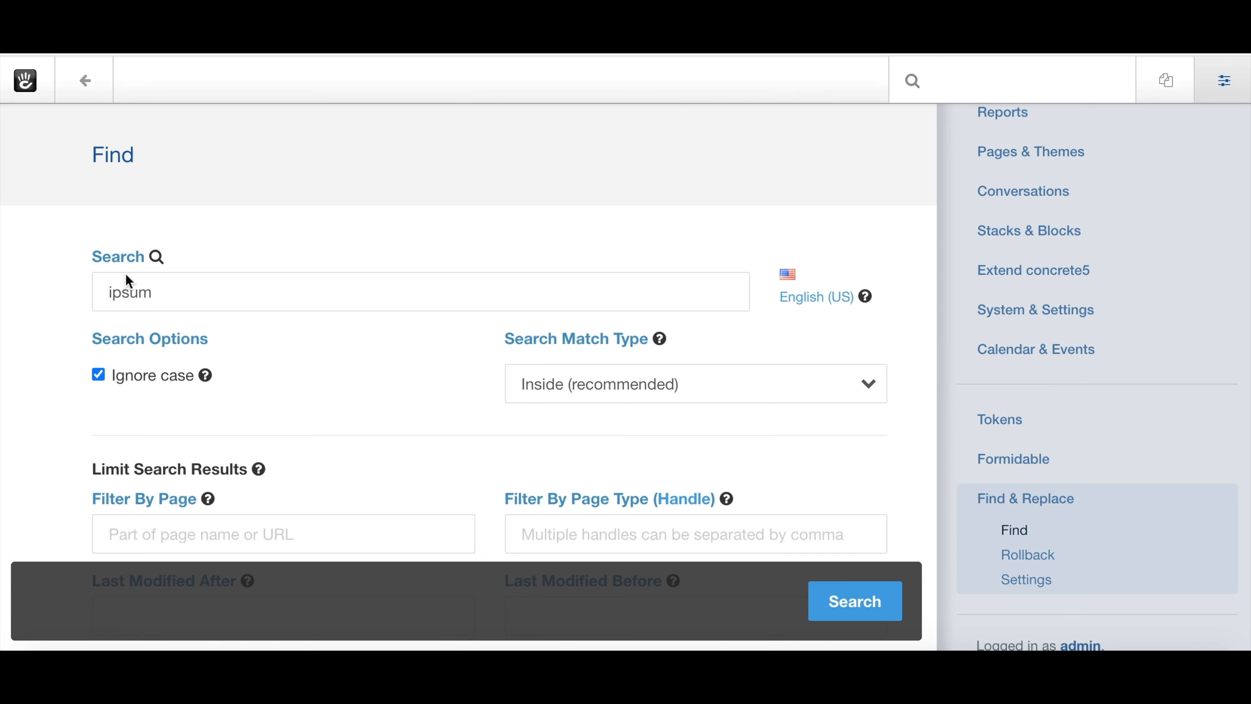
click(129, 284)
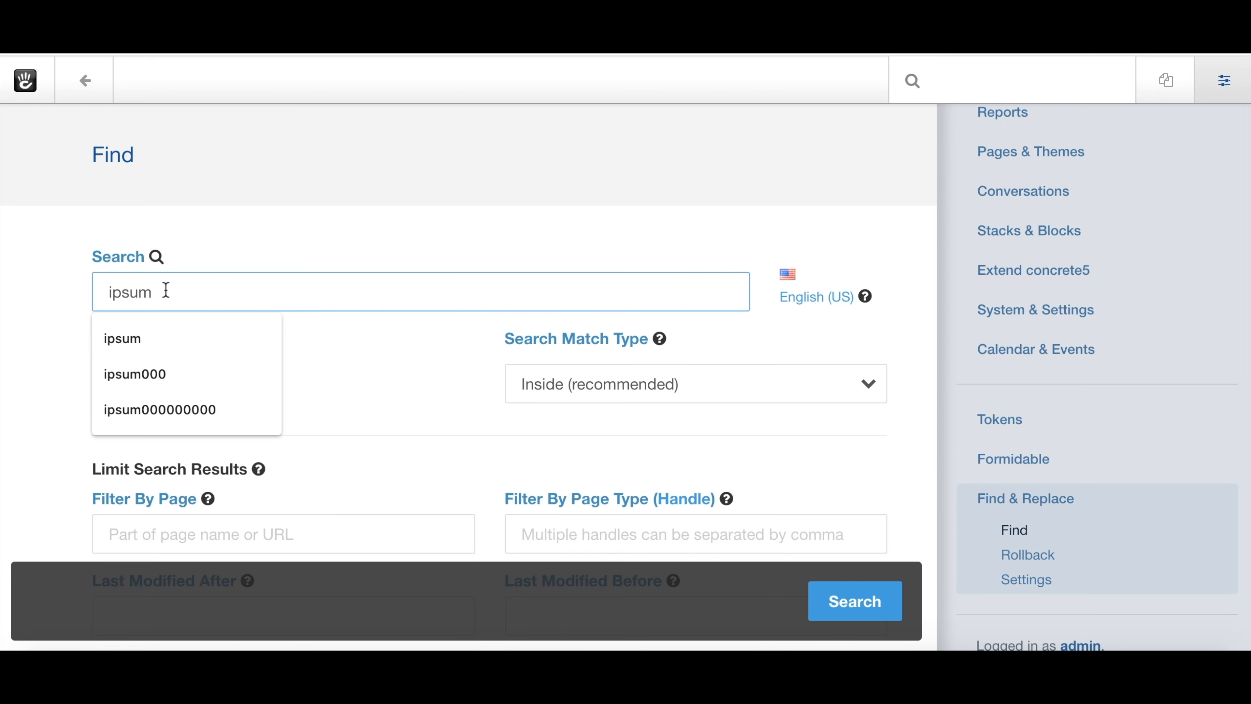
click(198, 255)
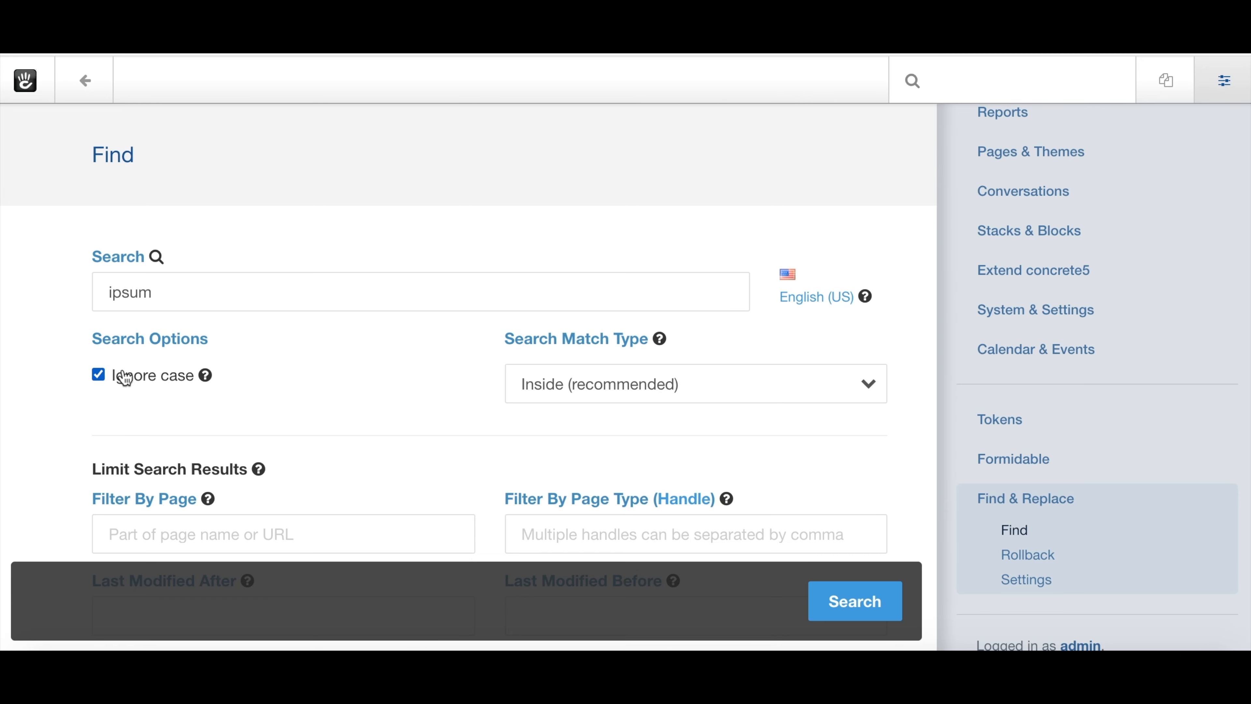
mouse_move(215, 383)
mouse_move(663, 341)
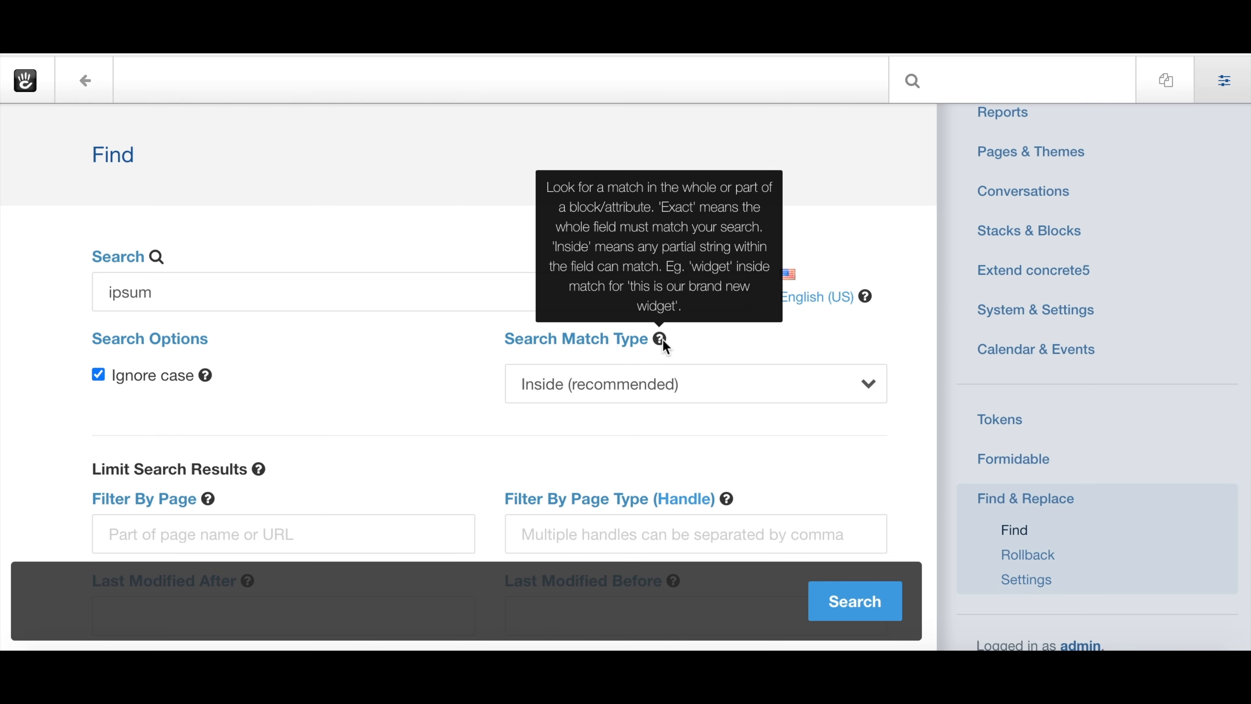
click(613, 385)
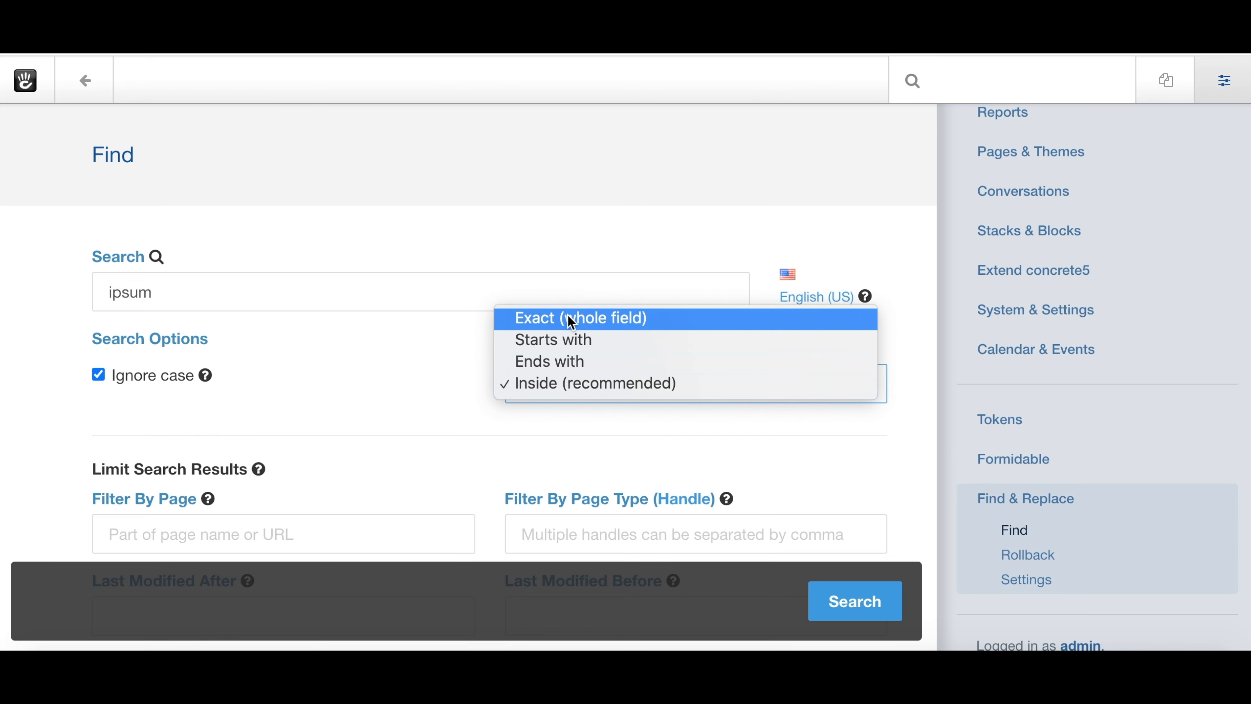
click(544, 380)
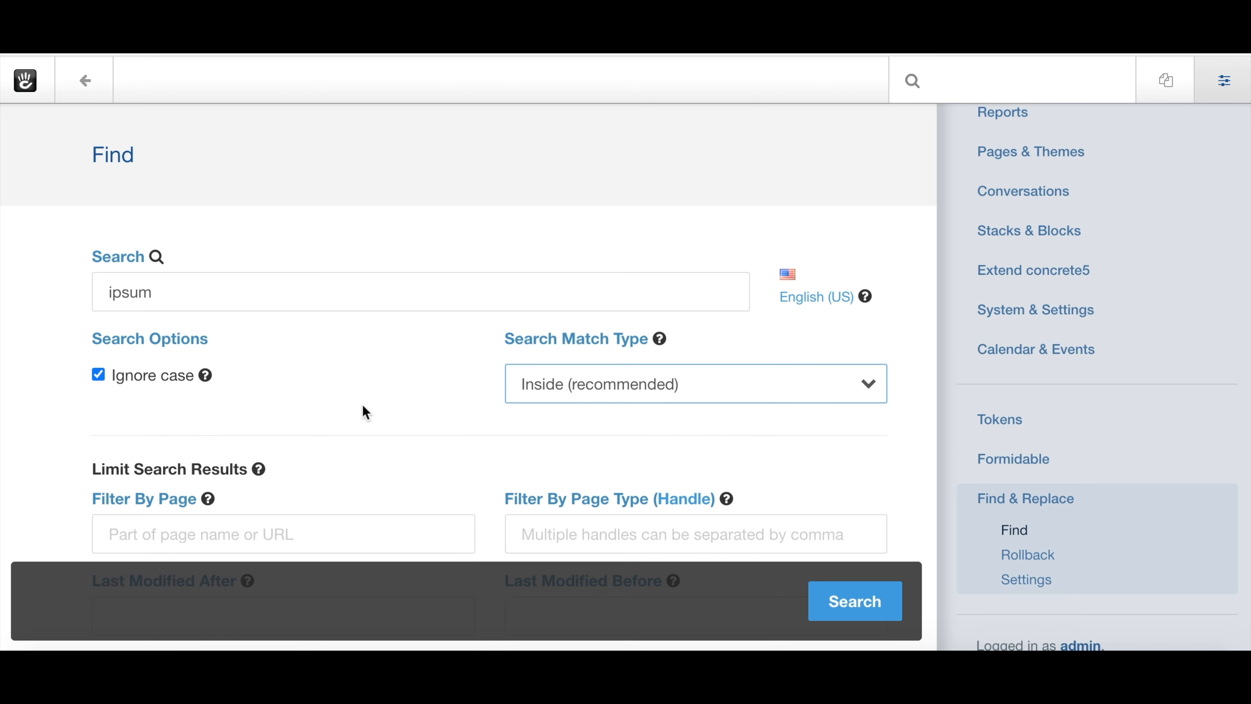
scroll(363, 405, down, 5)
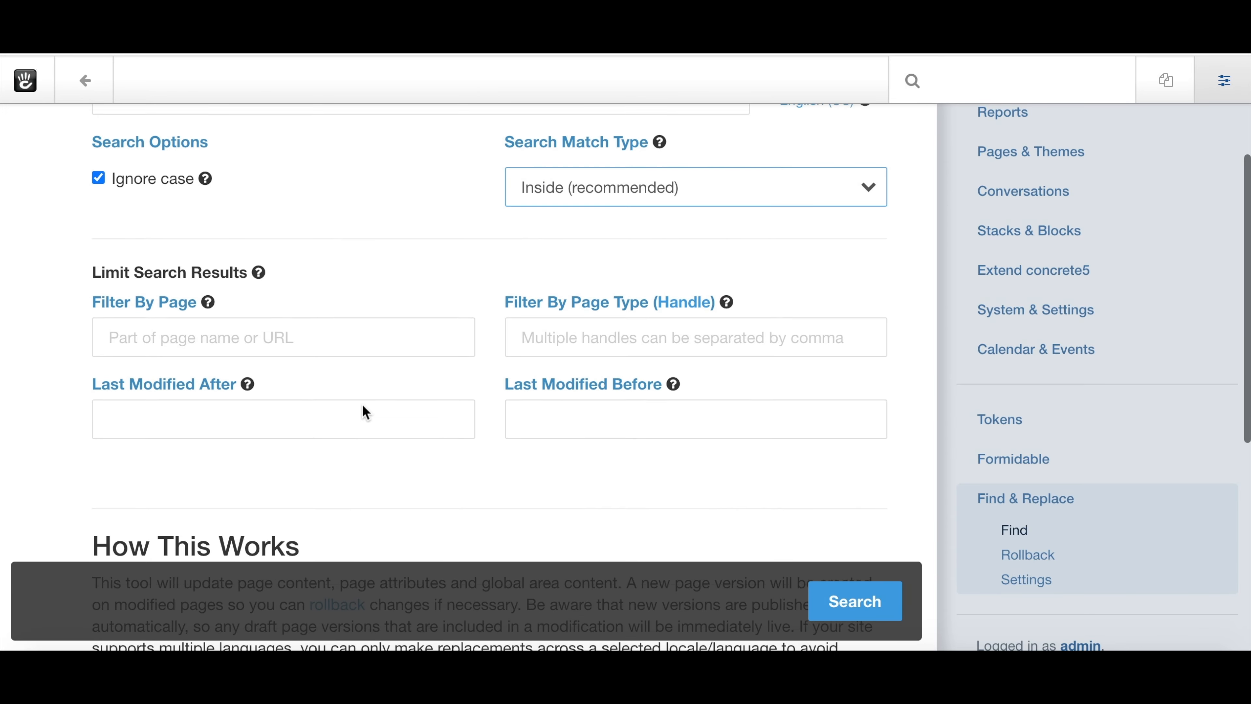
scroll(363, 405, up, 1)
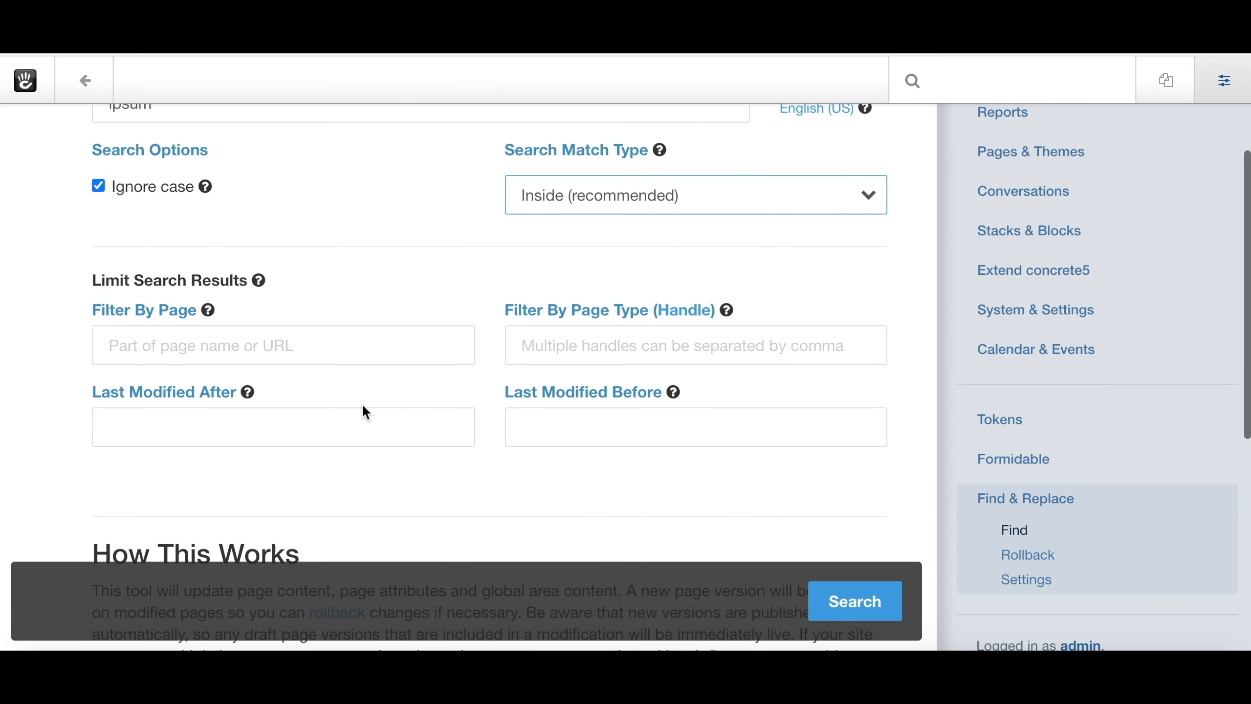
click(264, 355)
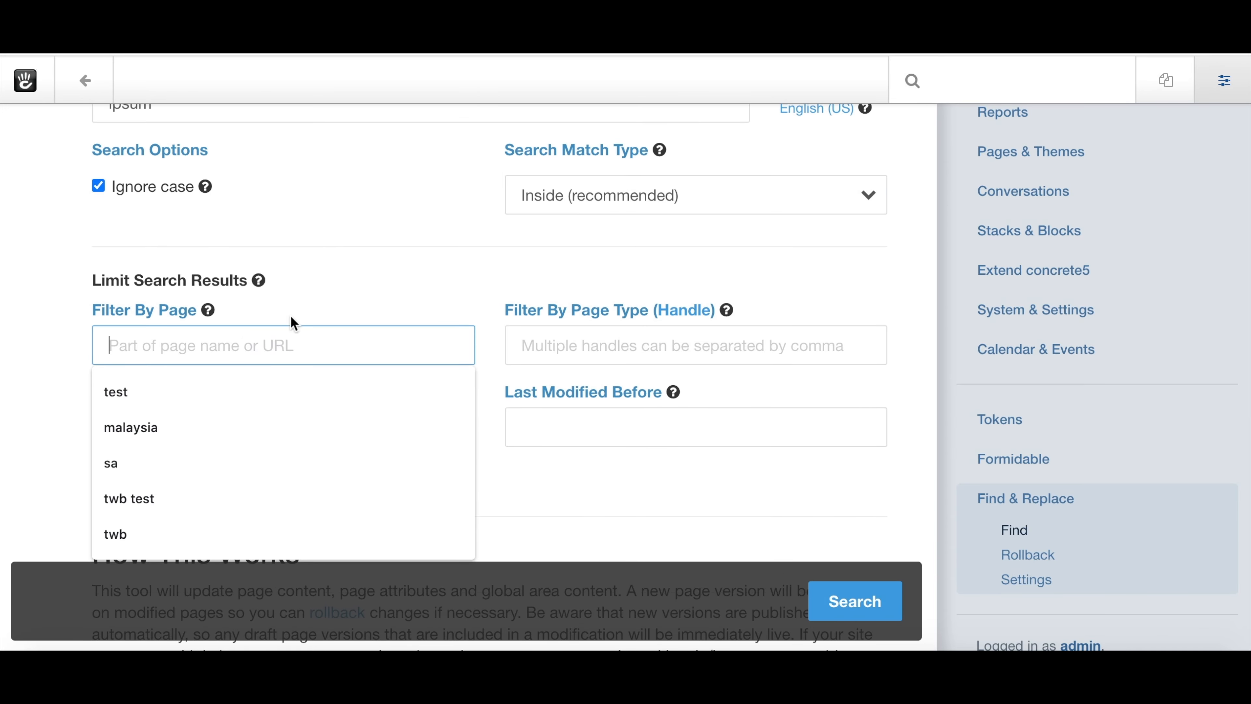
click(298, 308)
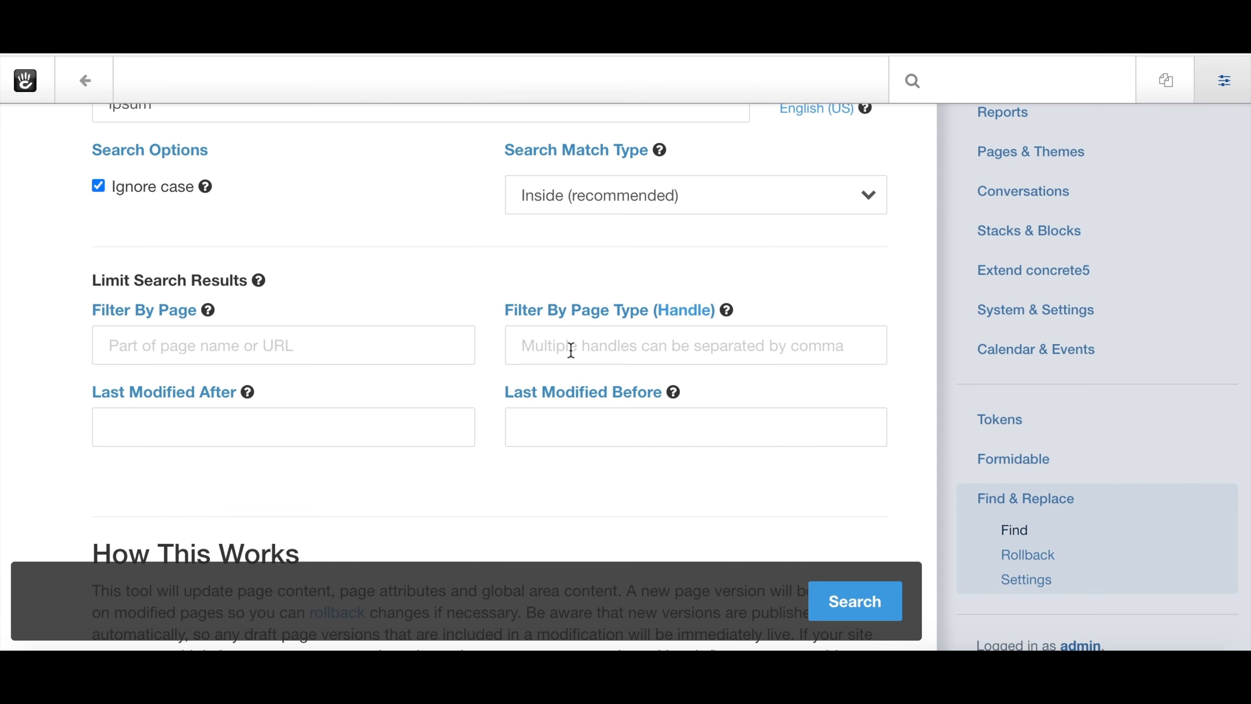
click(242, 436)
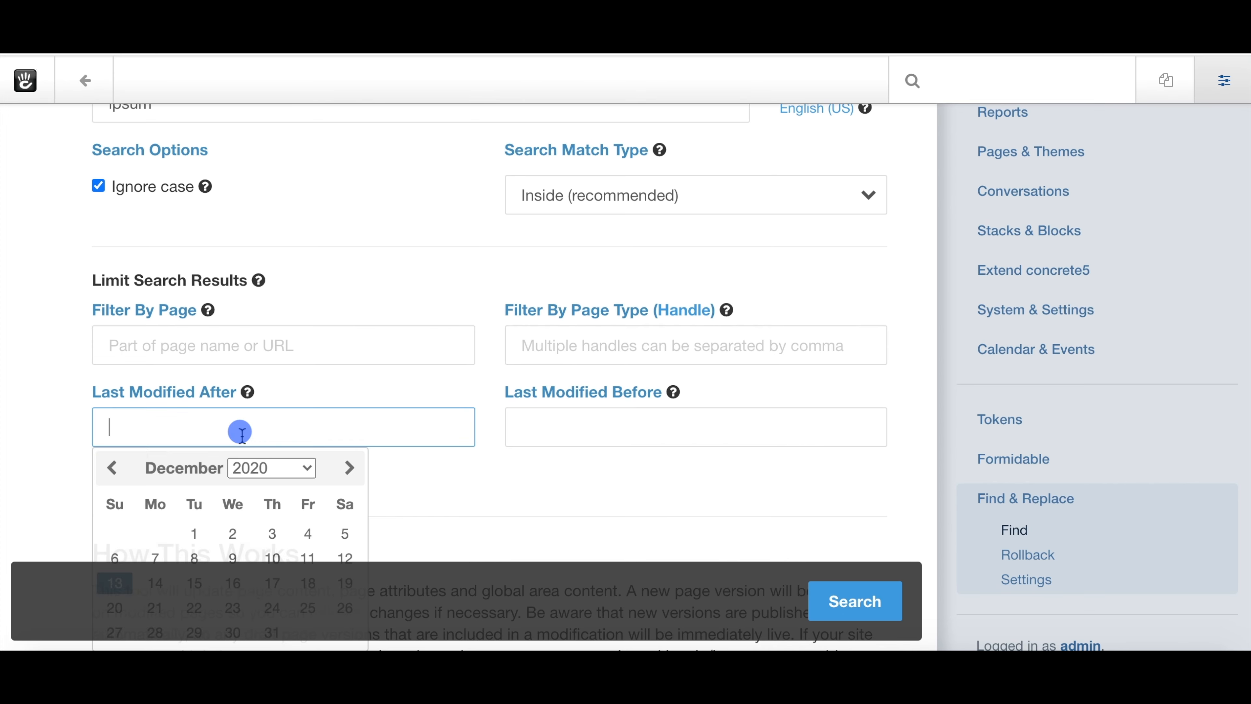
click(120, 478)
scroll(218, 492, down, 3)
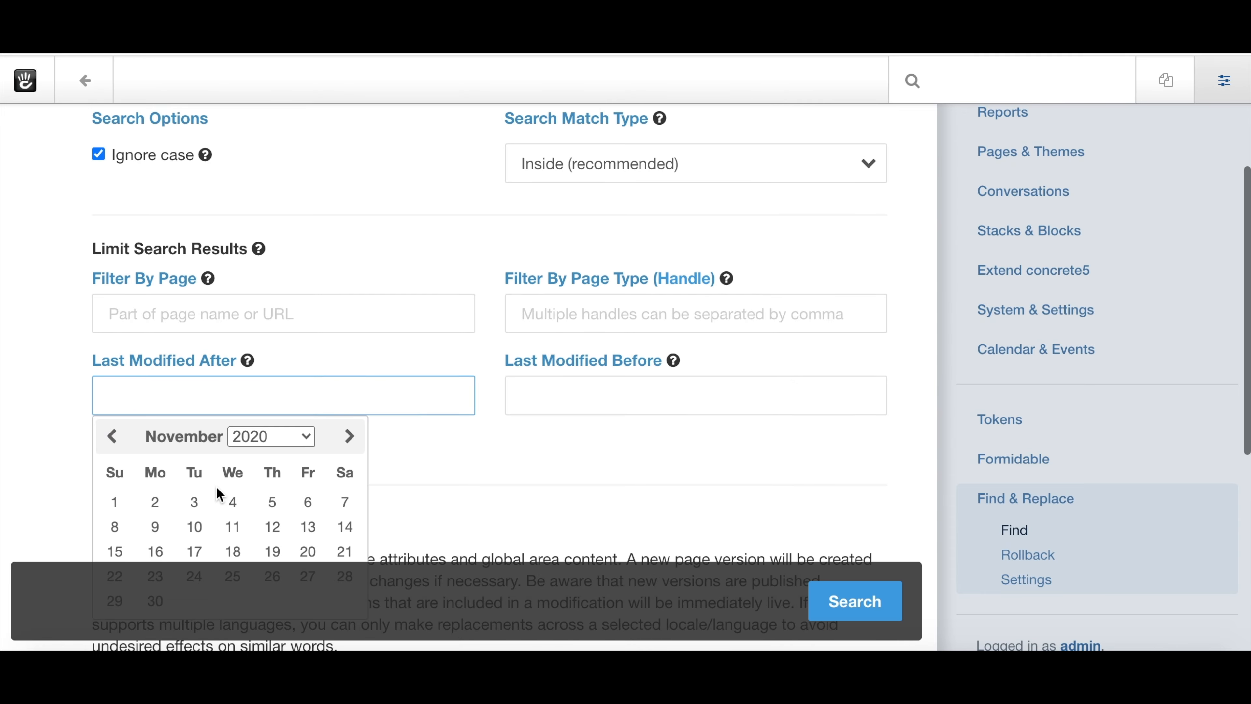
click(276, 492)
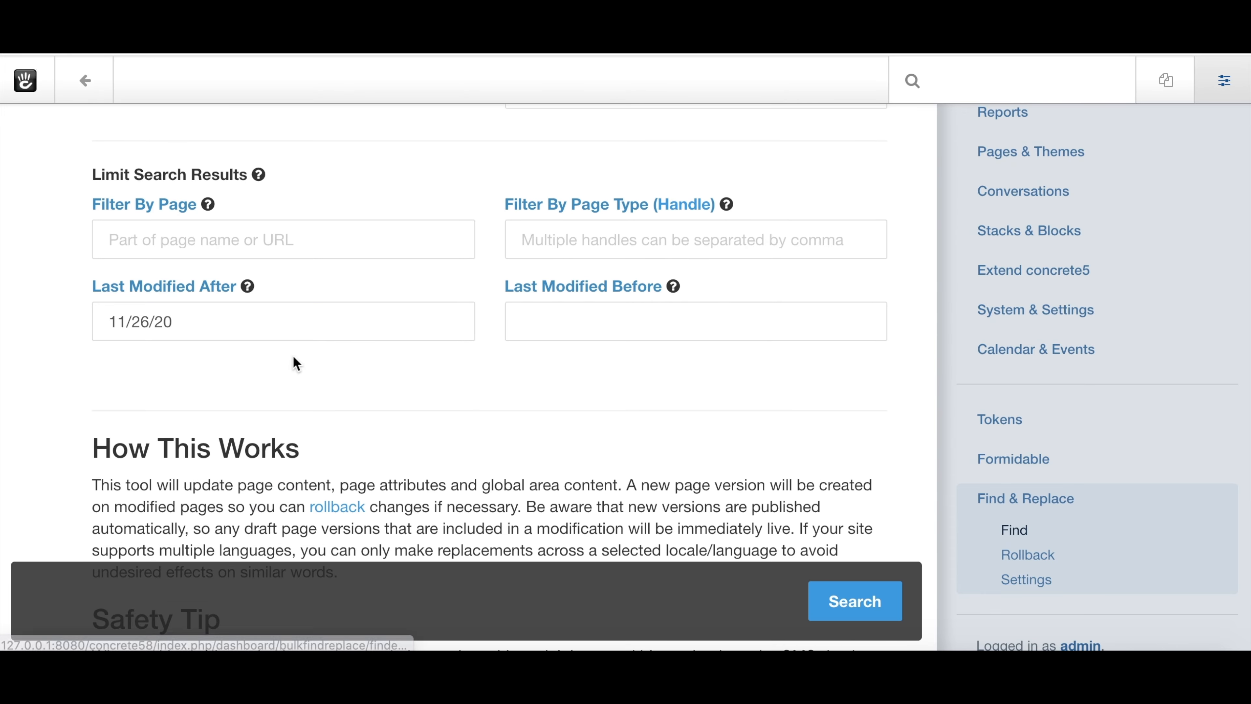
click(573, 321)
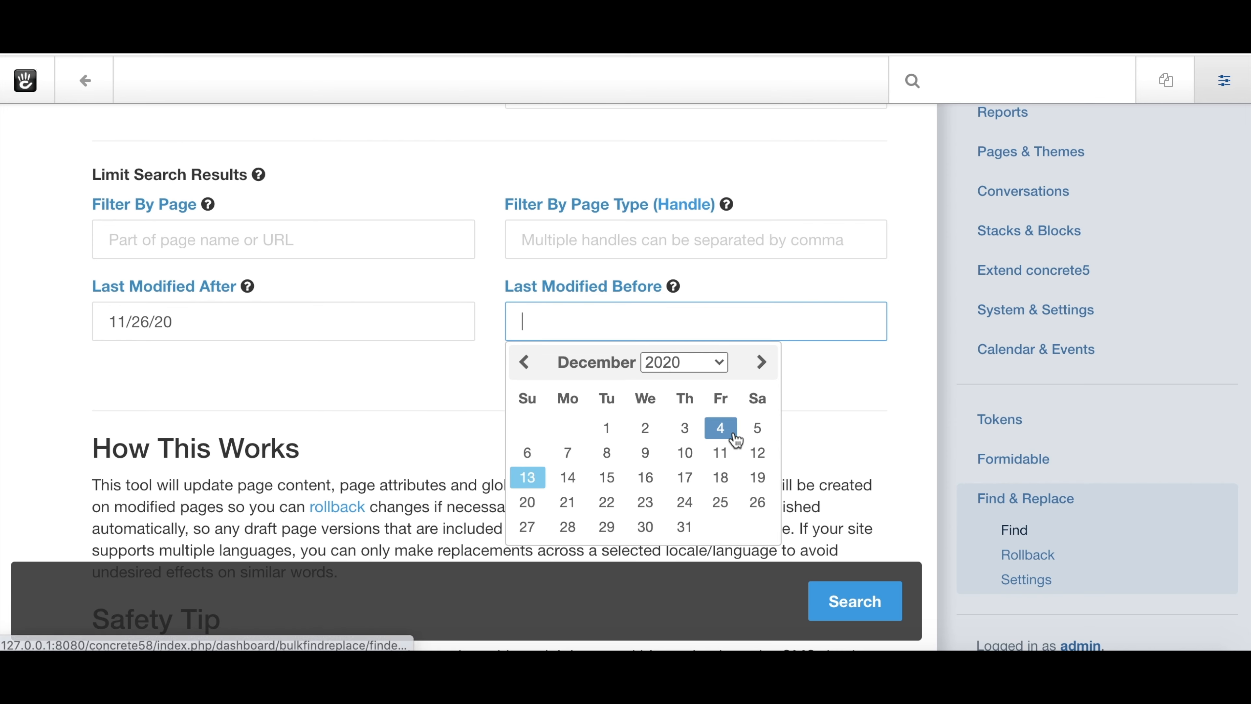
click(720, 456)
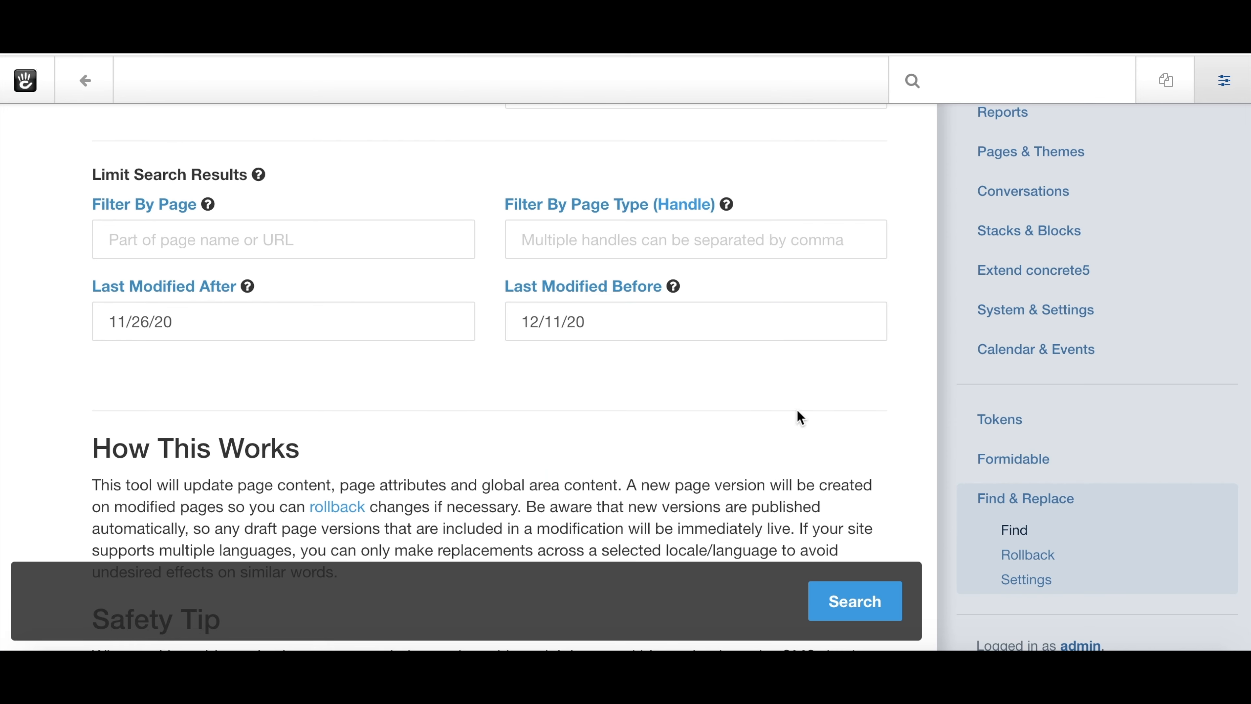
scroll(801, 418, up, 3)
click(665, 437)
drag(616, 434, 496, 438)
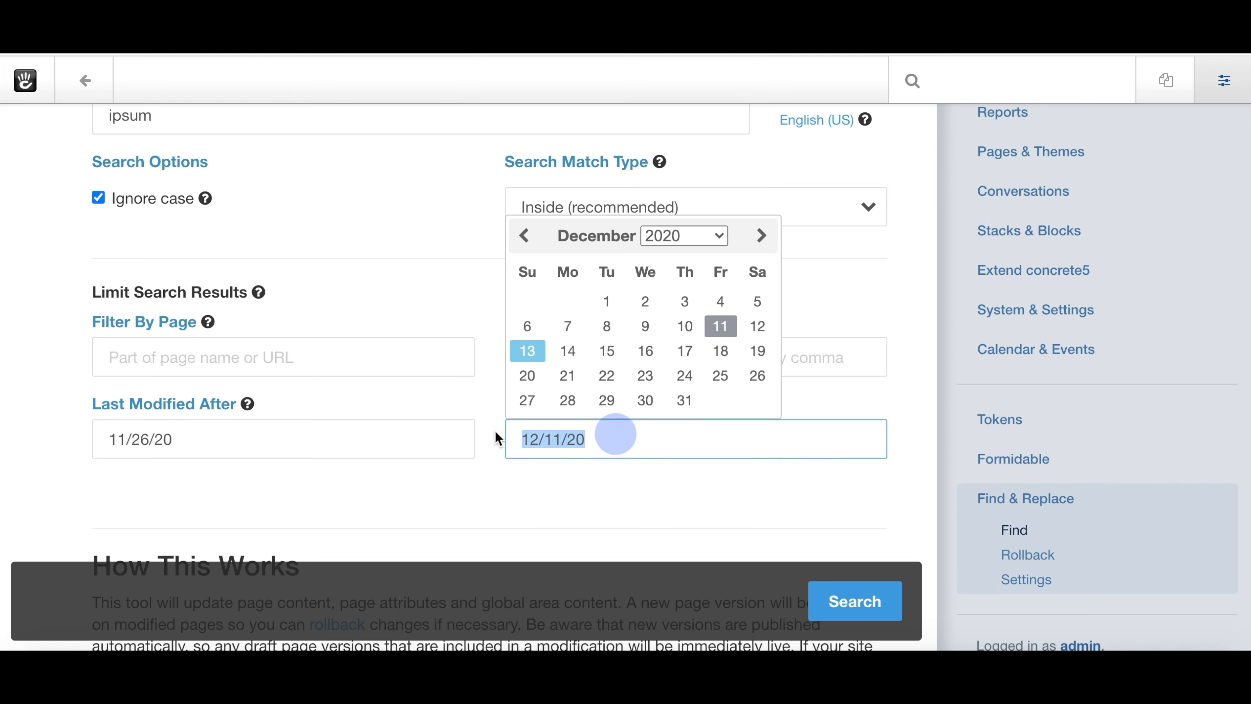
key(BackSpace)
click(192, 432)
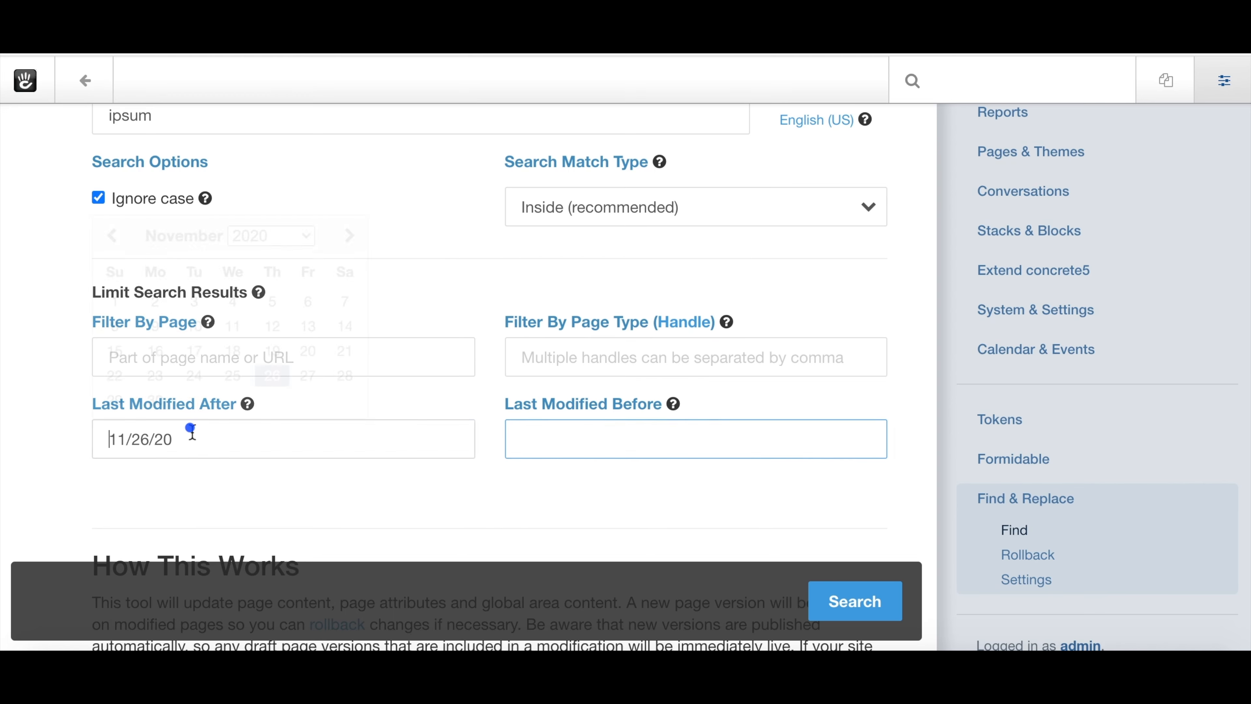
drag(187, 441, 101, 447)
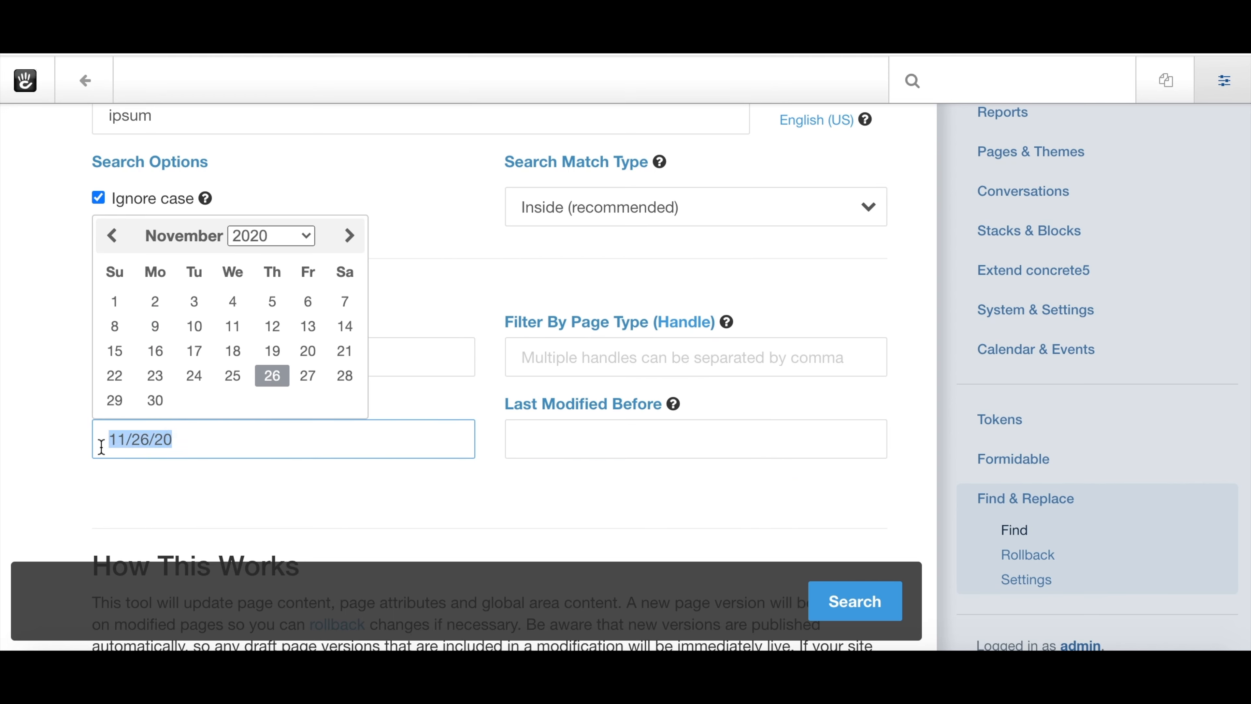
key(BackSpace)
click(474, 513)
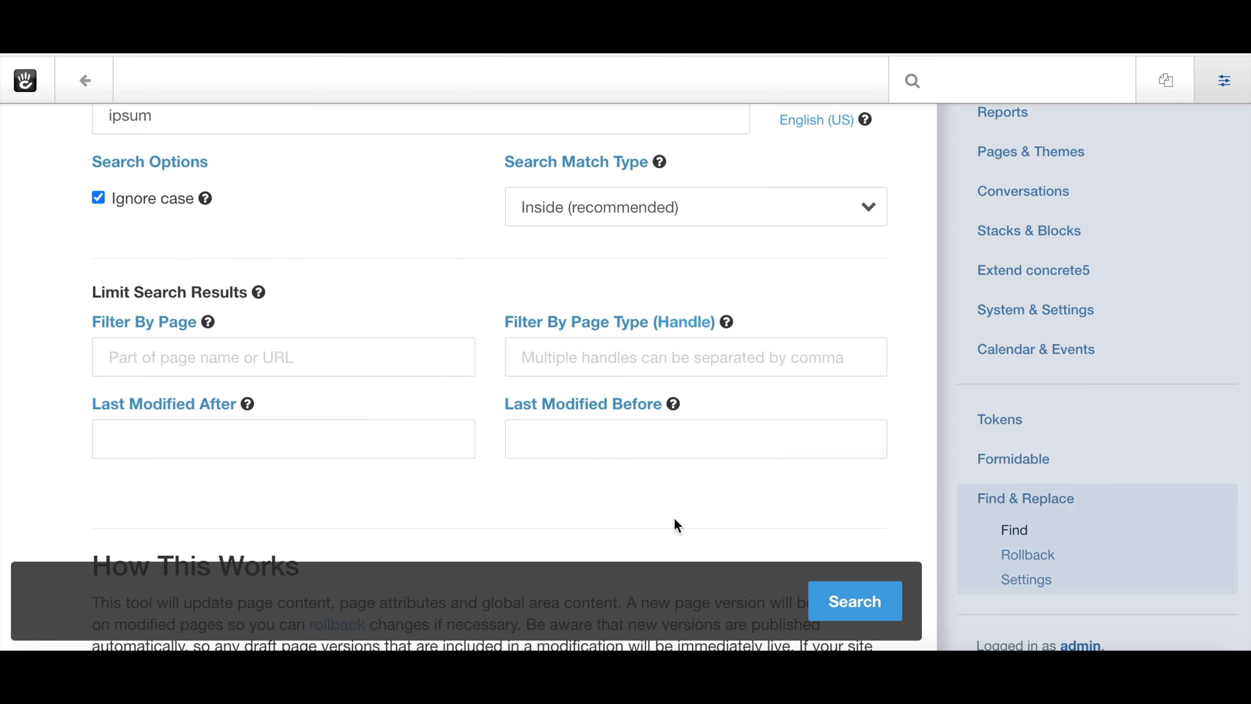
Run the 'ipsum' search, listing 18 matches found across 49 pages.
click(846, 615)
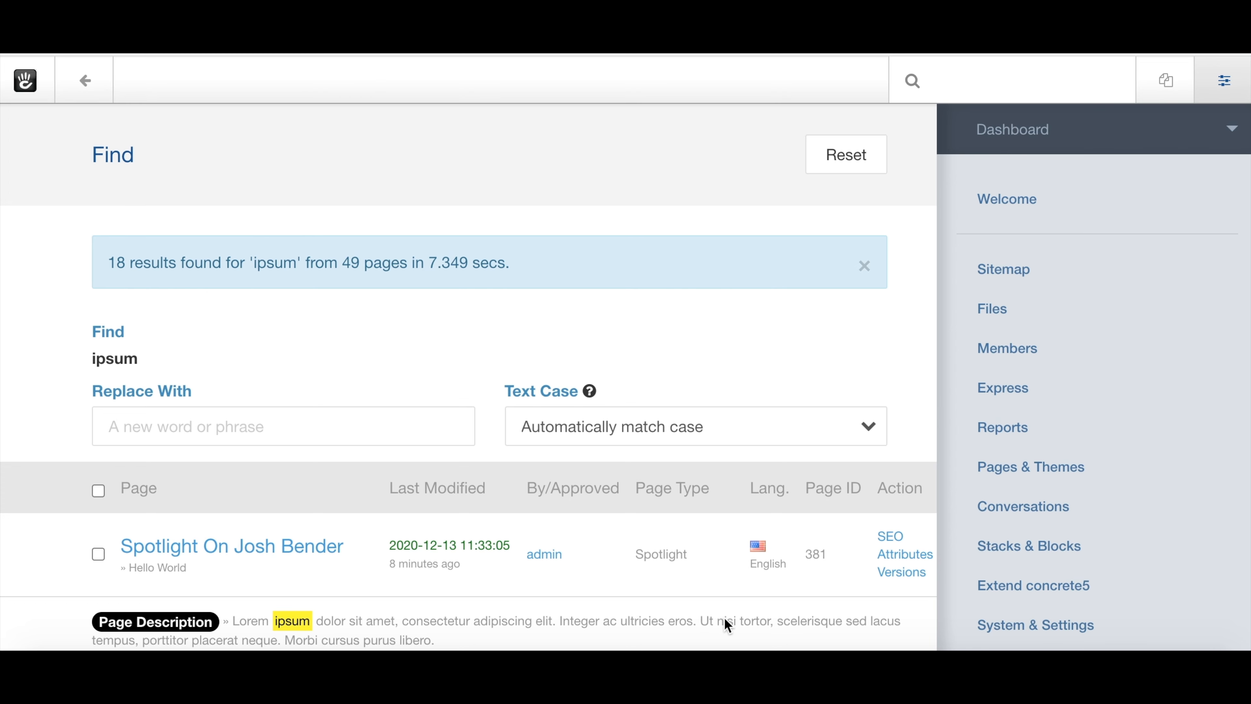
Enter 'ipsum000' as the replacement text.
scroll(726, 625, down, 2)
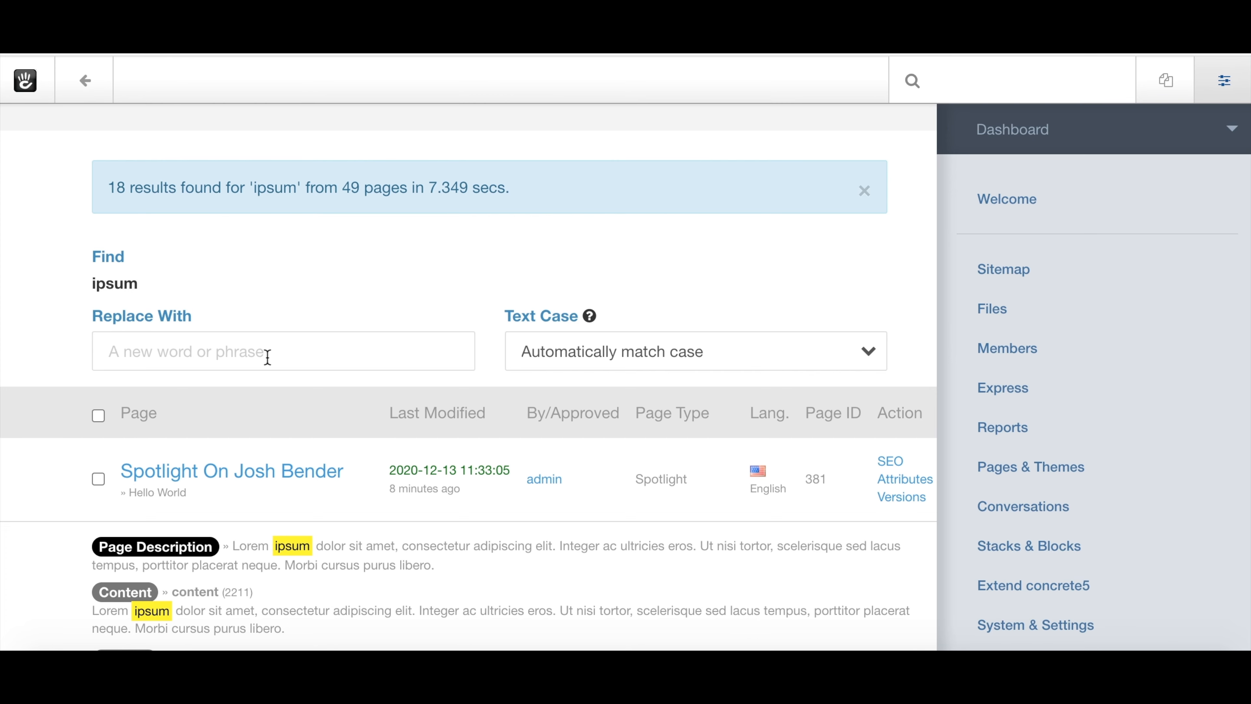
click(254, 350)
text(ipsum000)
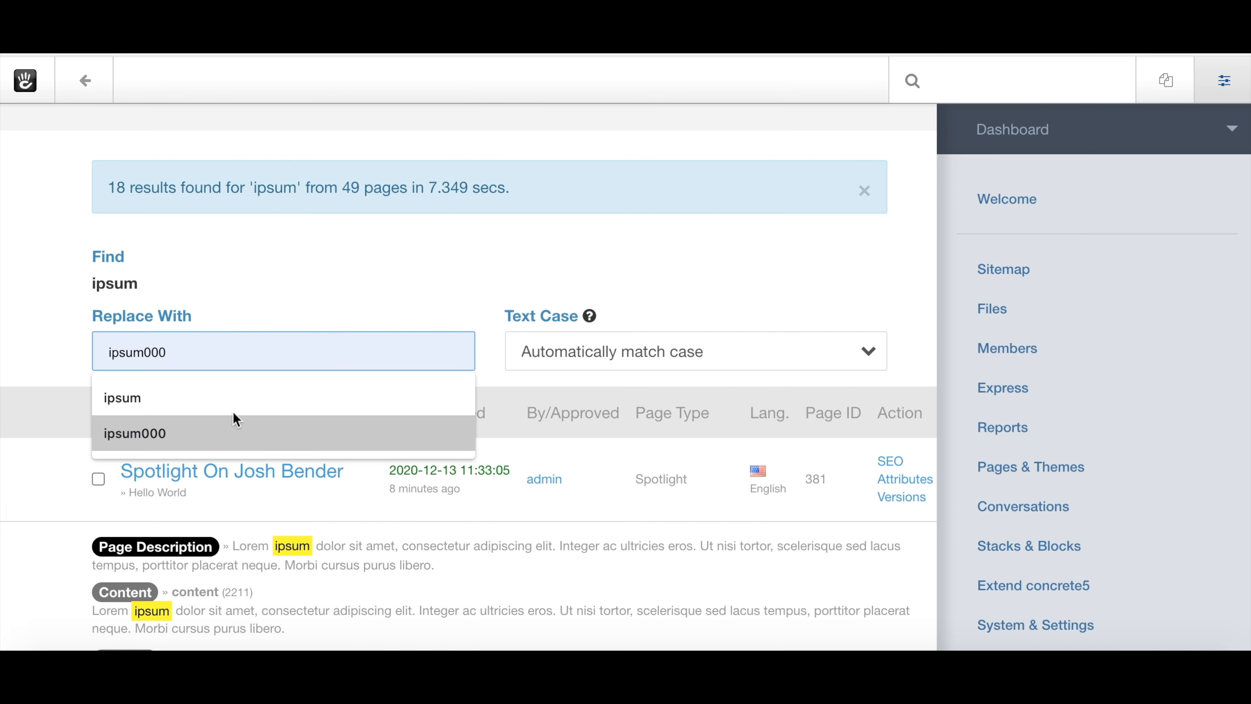
click(212, 433)
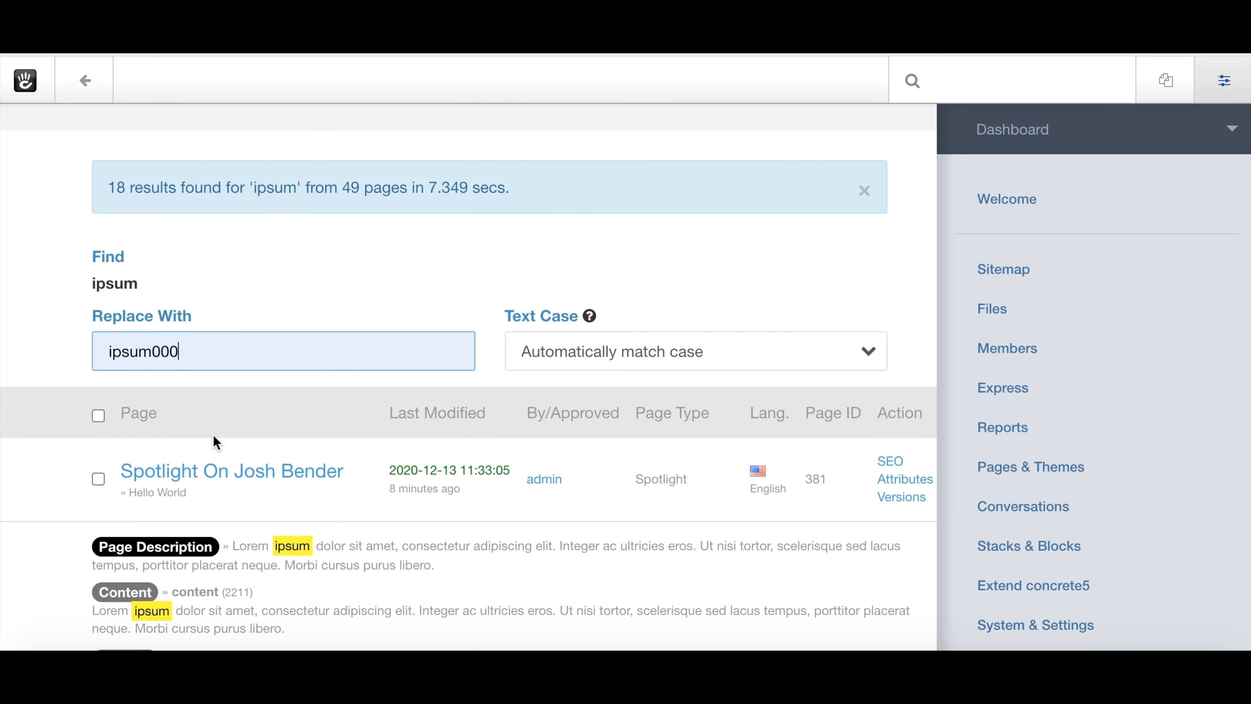
Keep the text case handling on 'Automatically match case'.
click(572, 357)
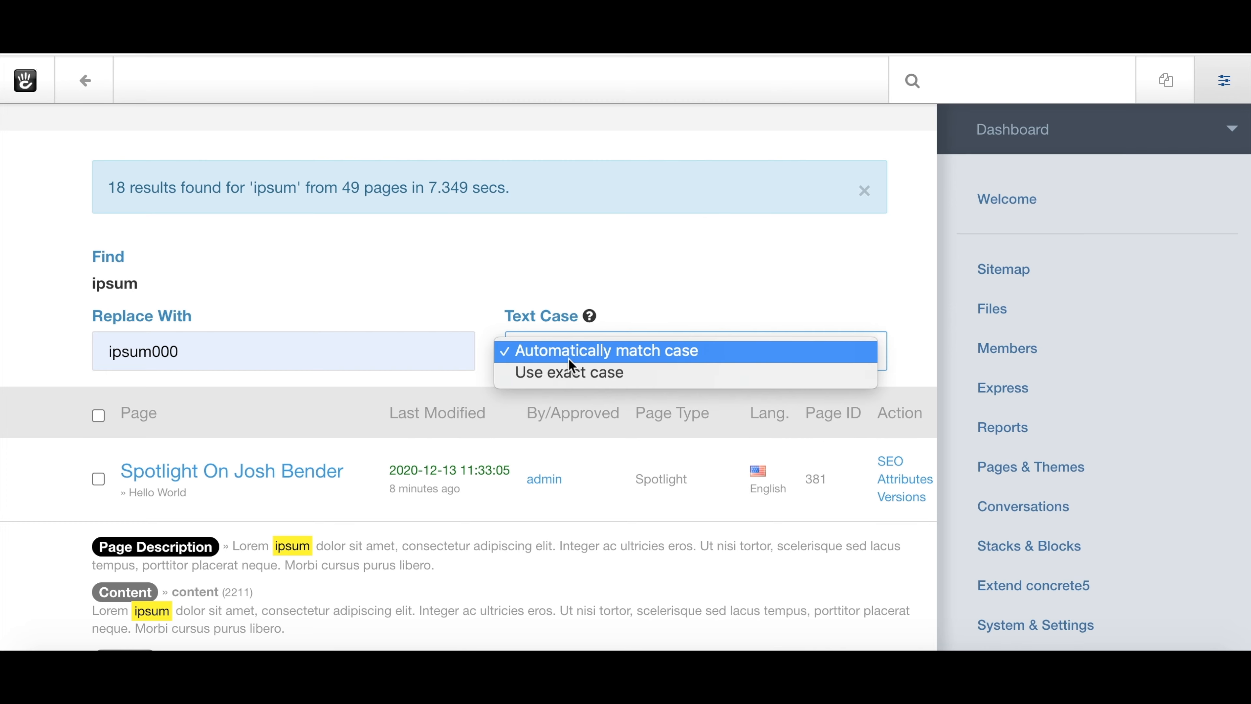
click(575, 355)
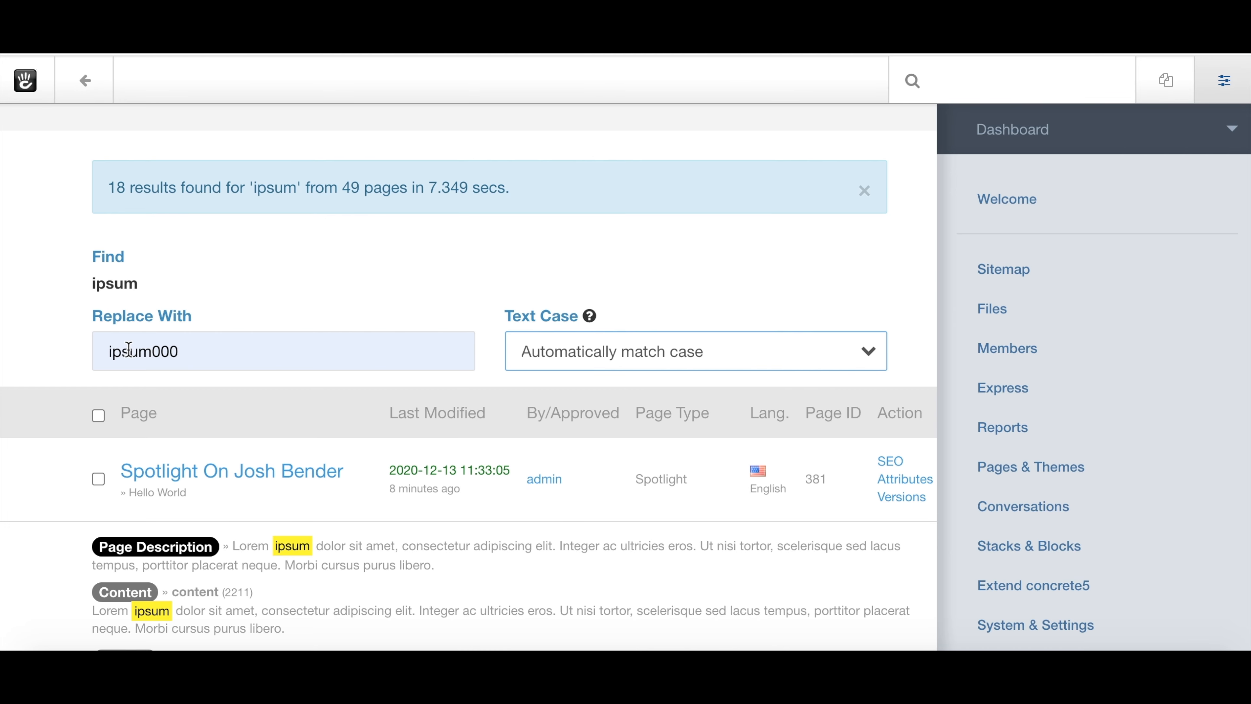
scroll(131, 353, down, 3)
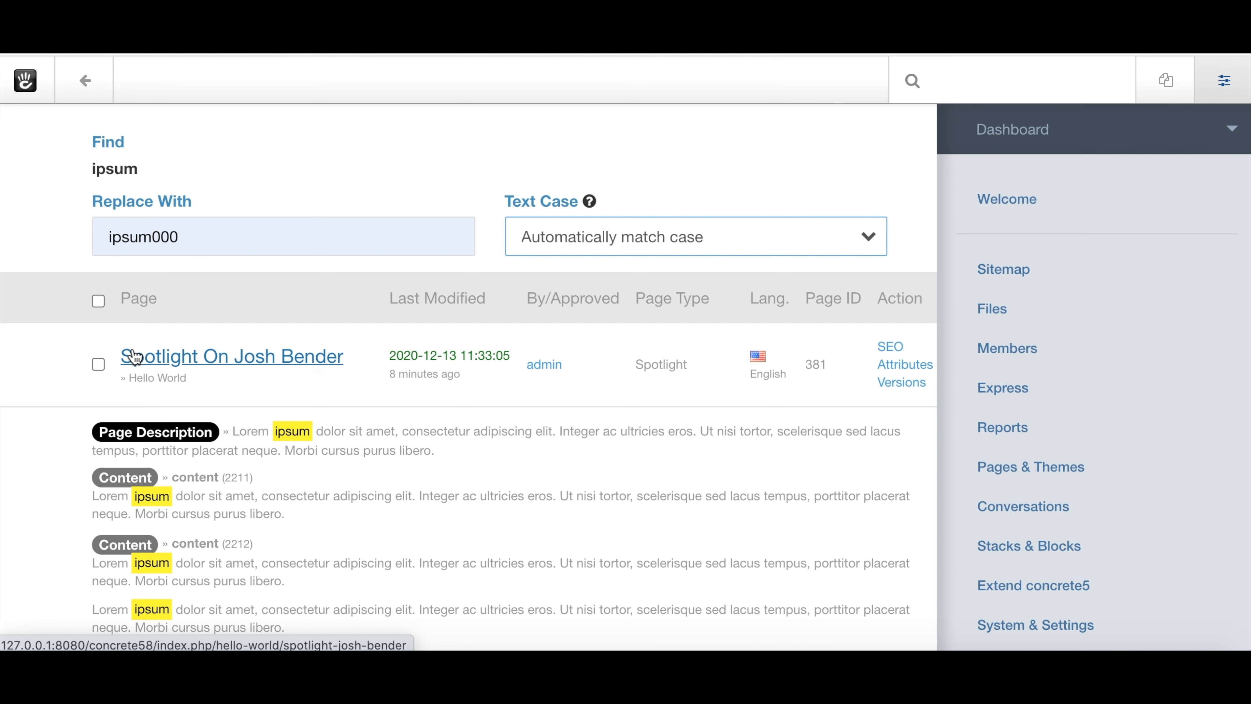
Tick and then untick the header select-all checkbox so no result pages are selected.
click(98, 301)
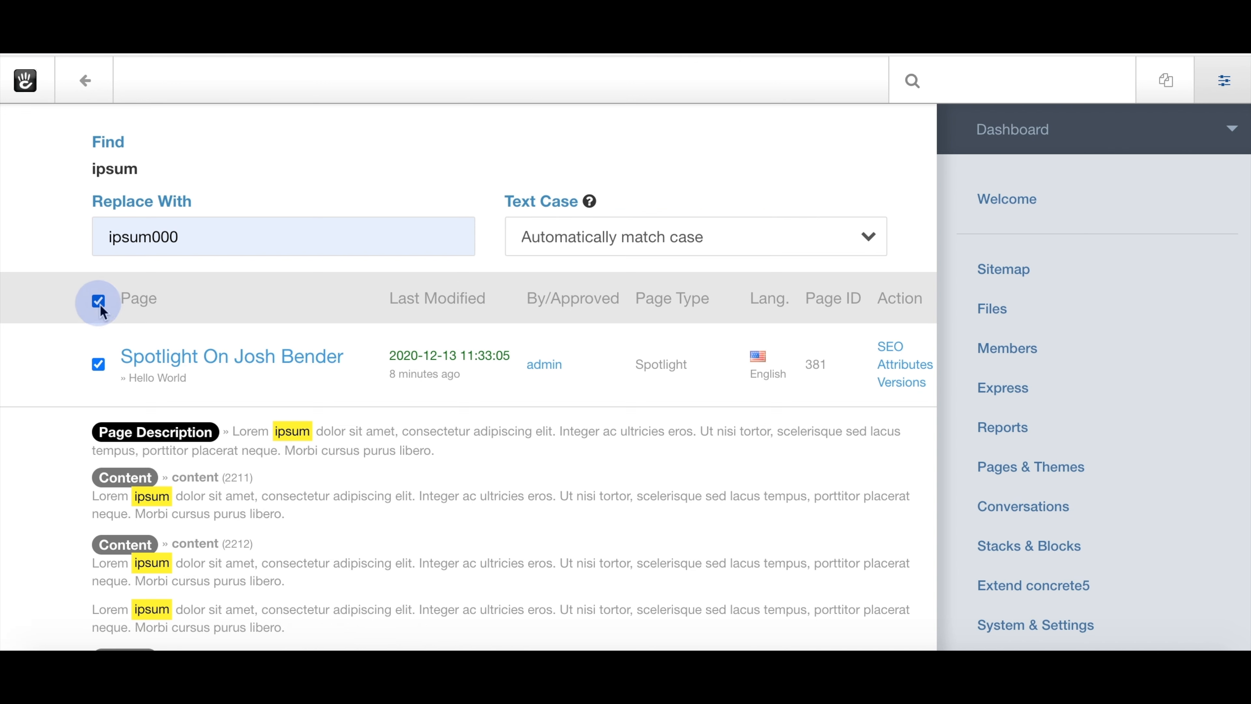
click(101, 306)
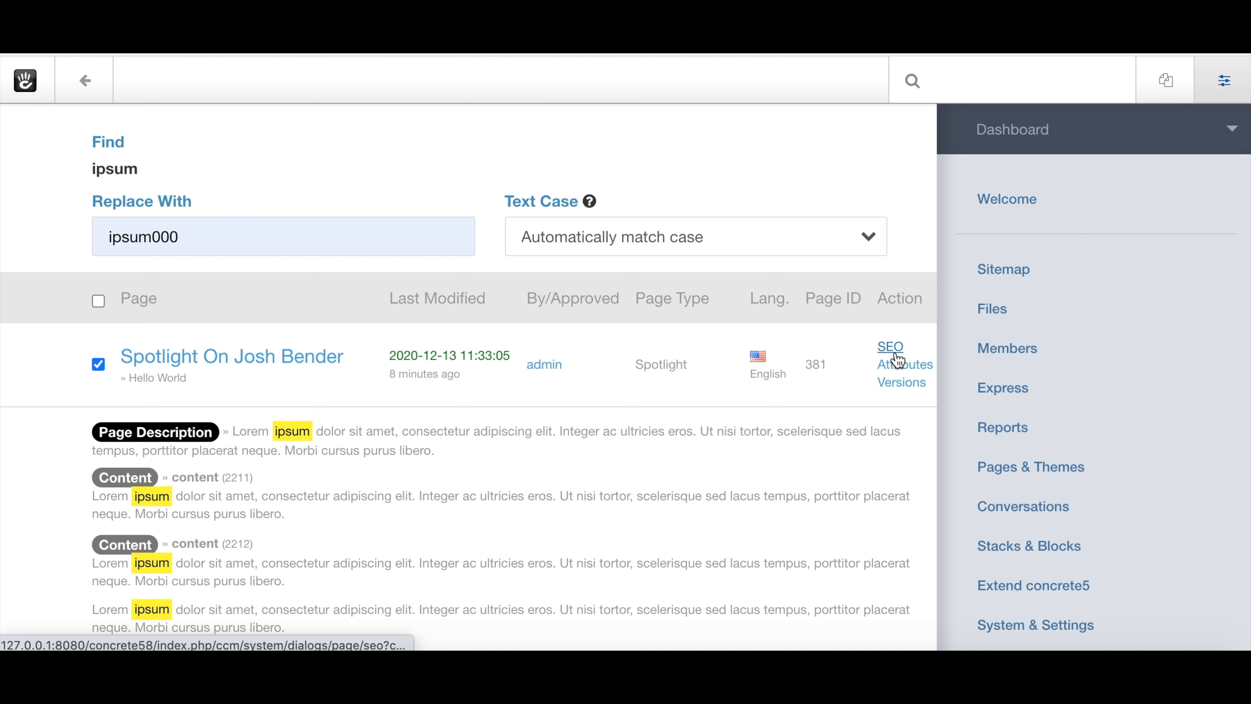
click(897, 389)
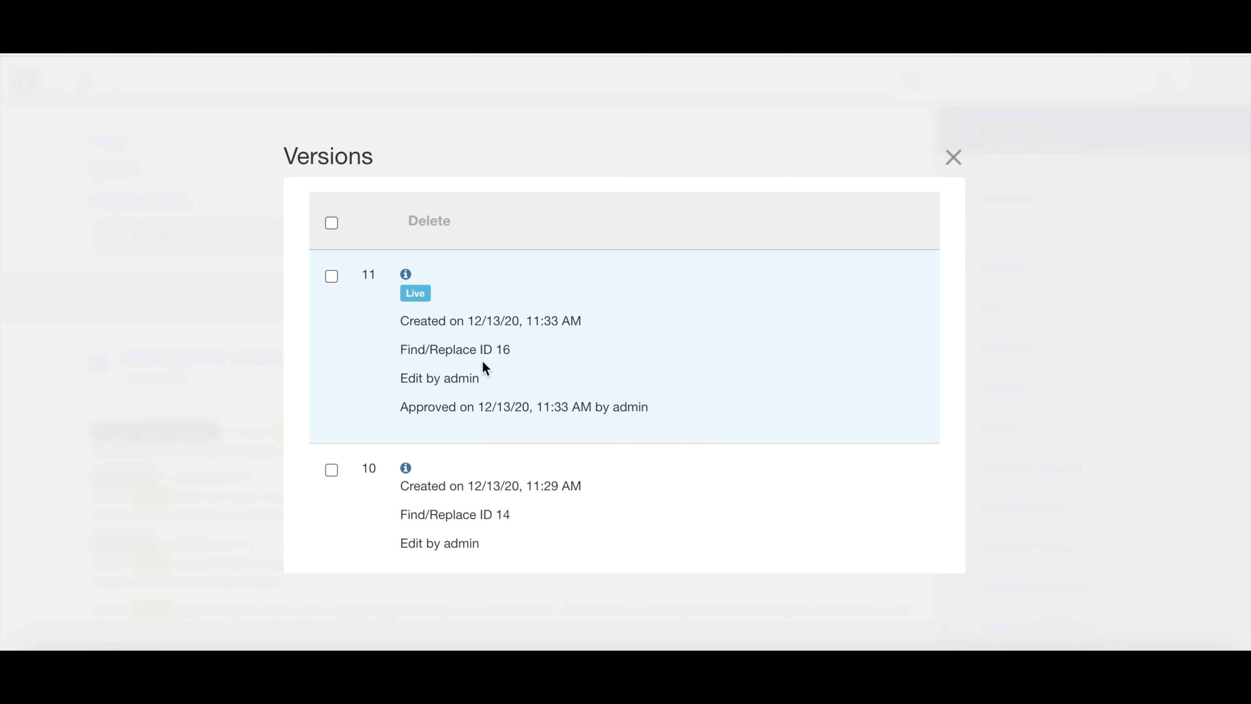
scroll(527, 468, down, 4)
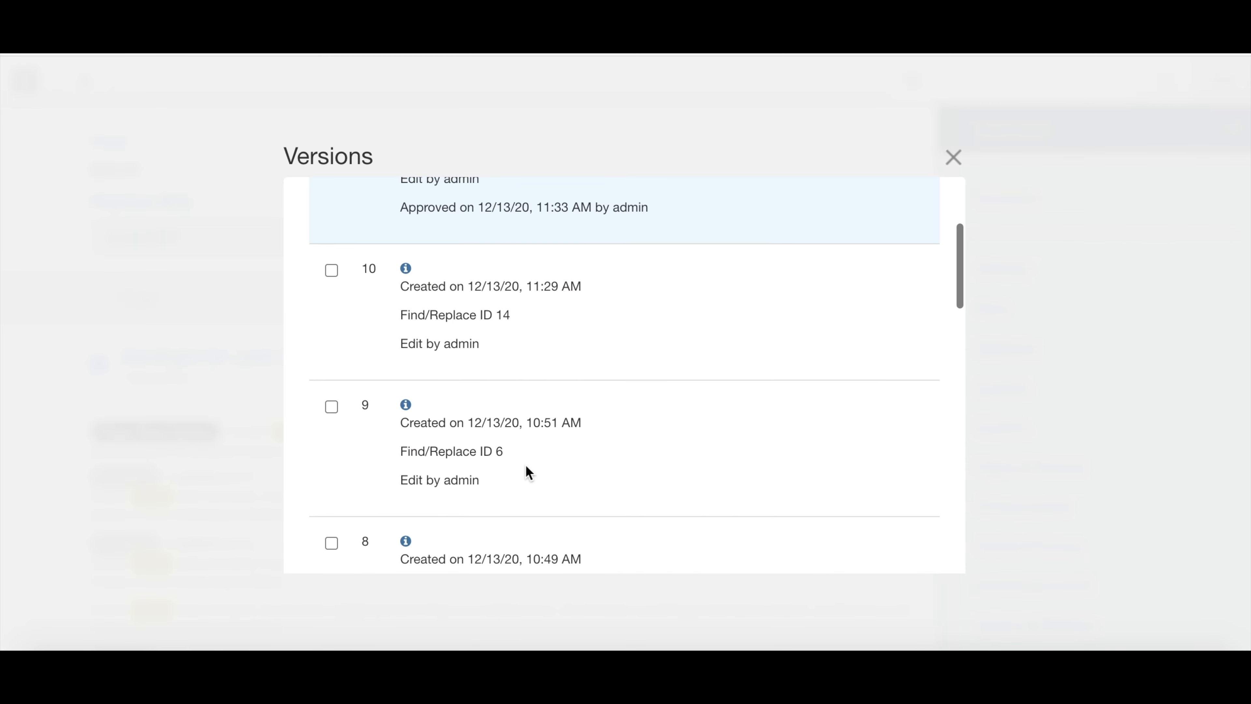
scroll(526, 471, up, 4)
click(952, 157)
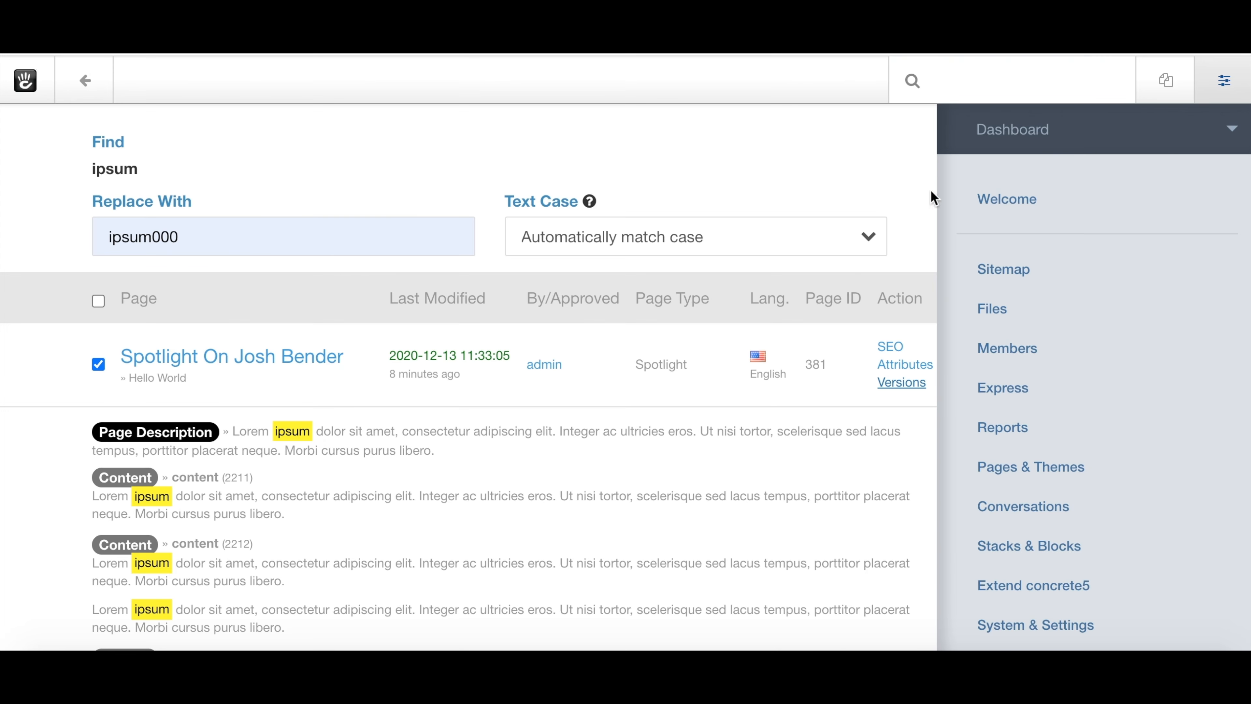
click(892, 347)
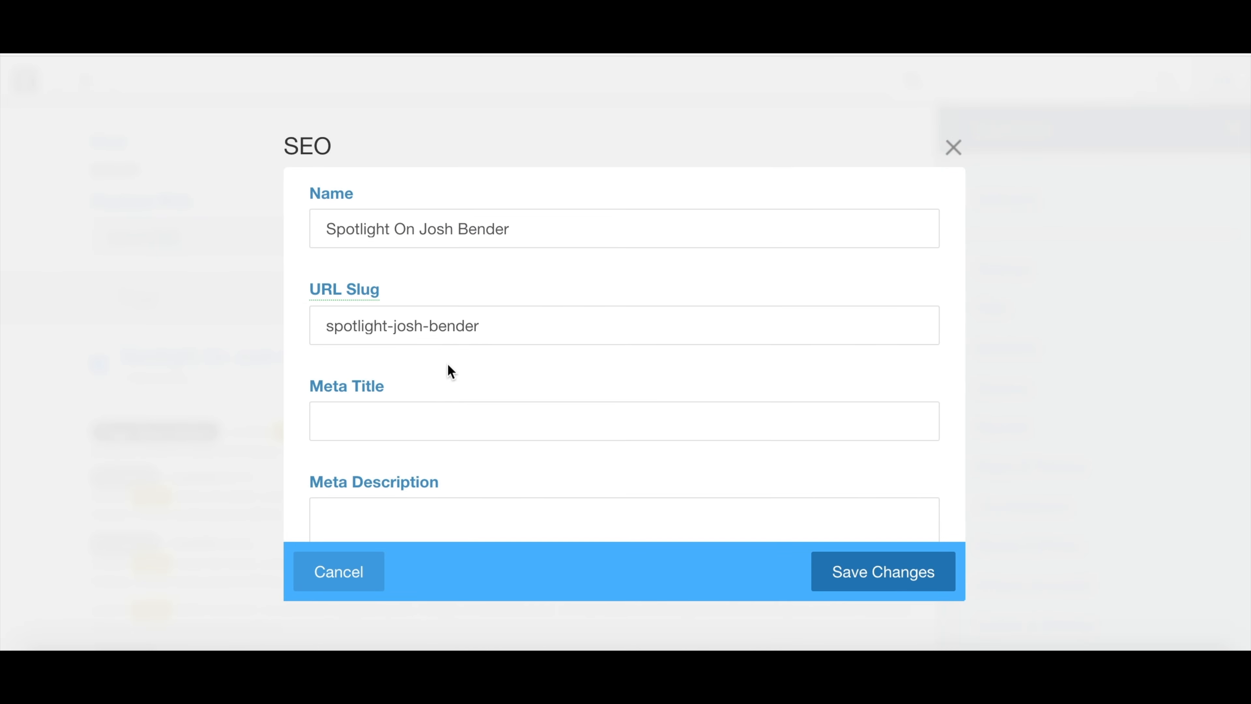
click(950, 148)
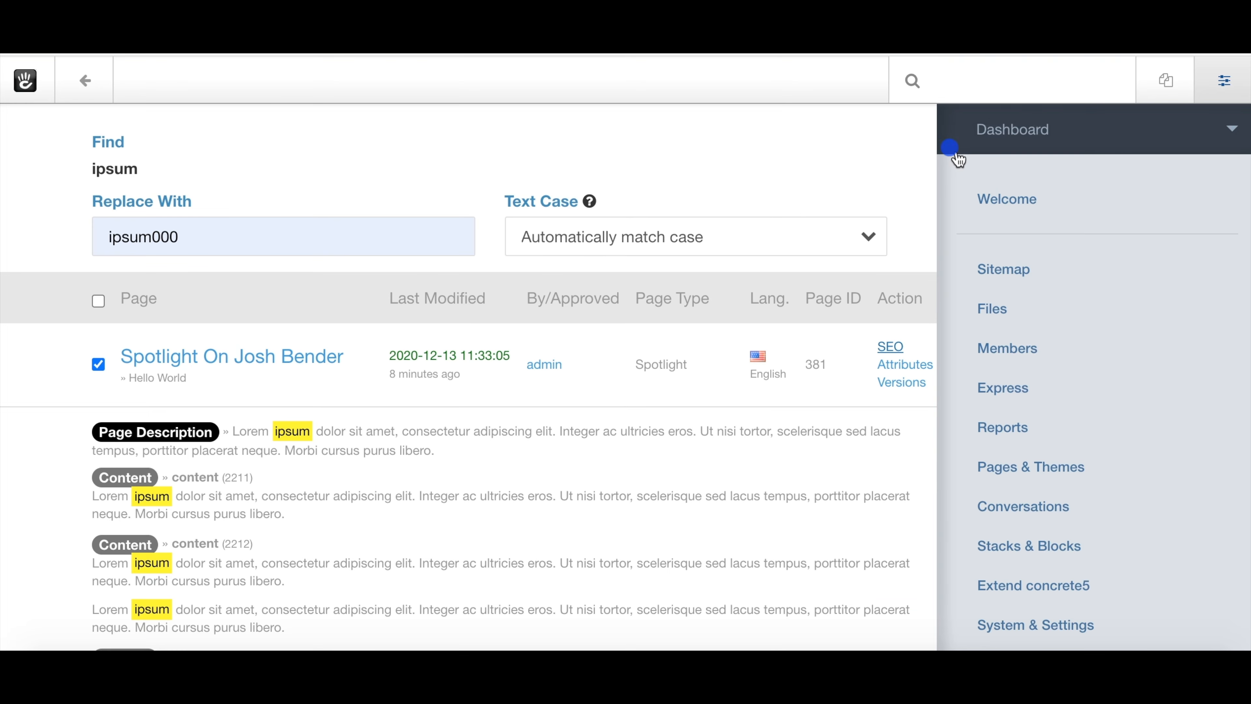
click(894, 365)
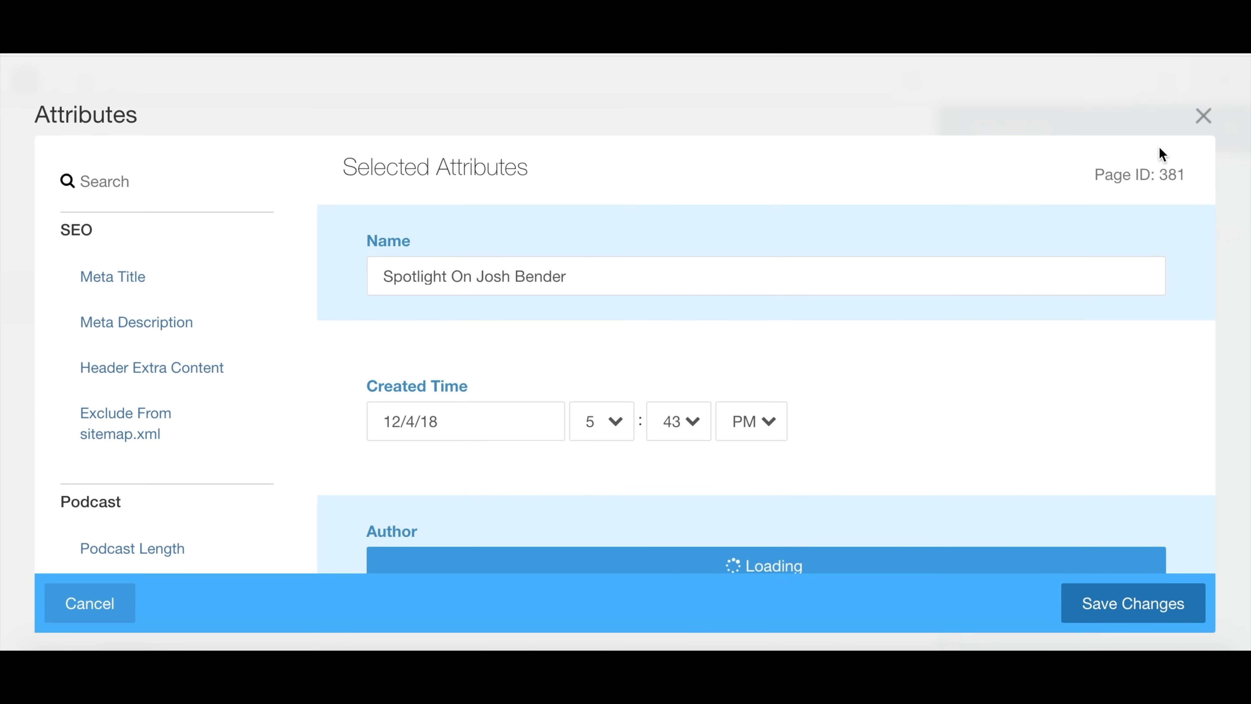
click(1203, 119)
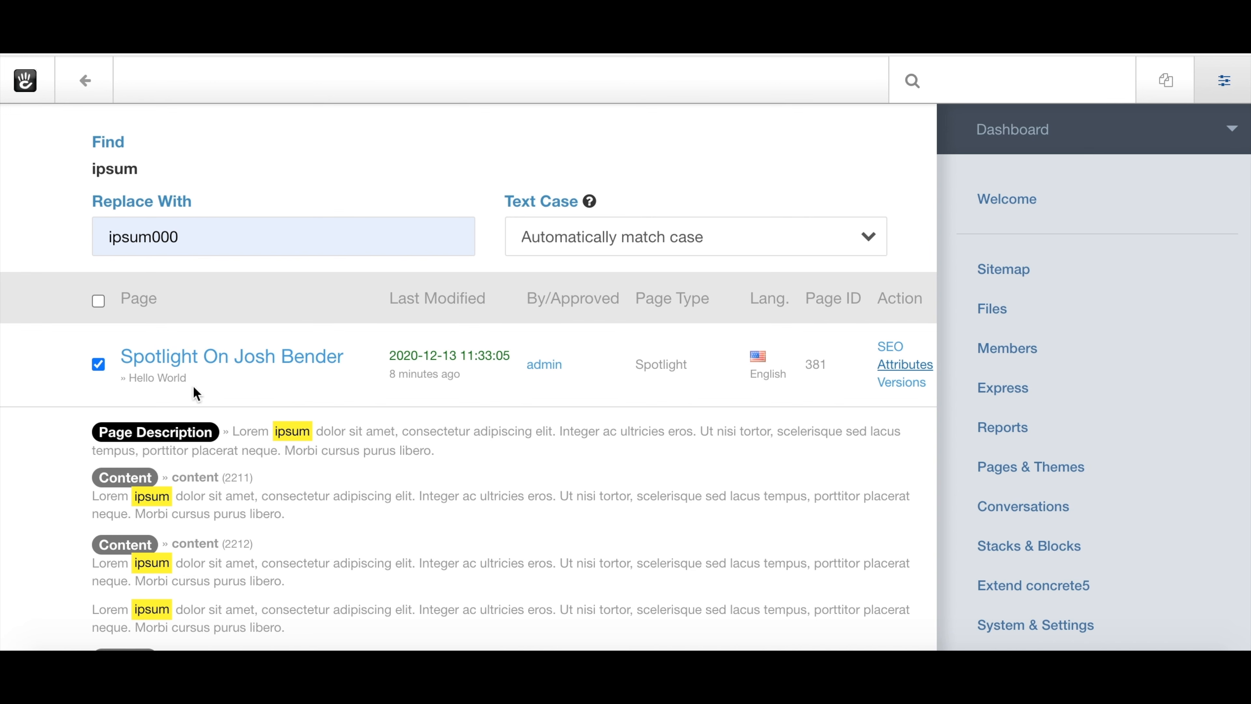
scroll(192, 442, down, 1)
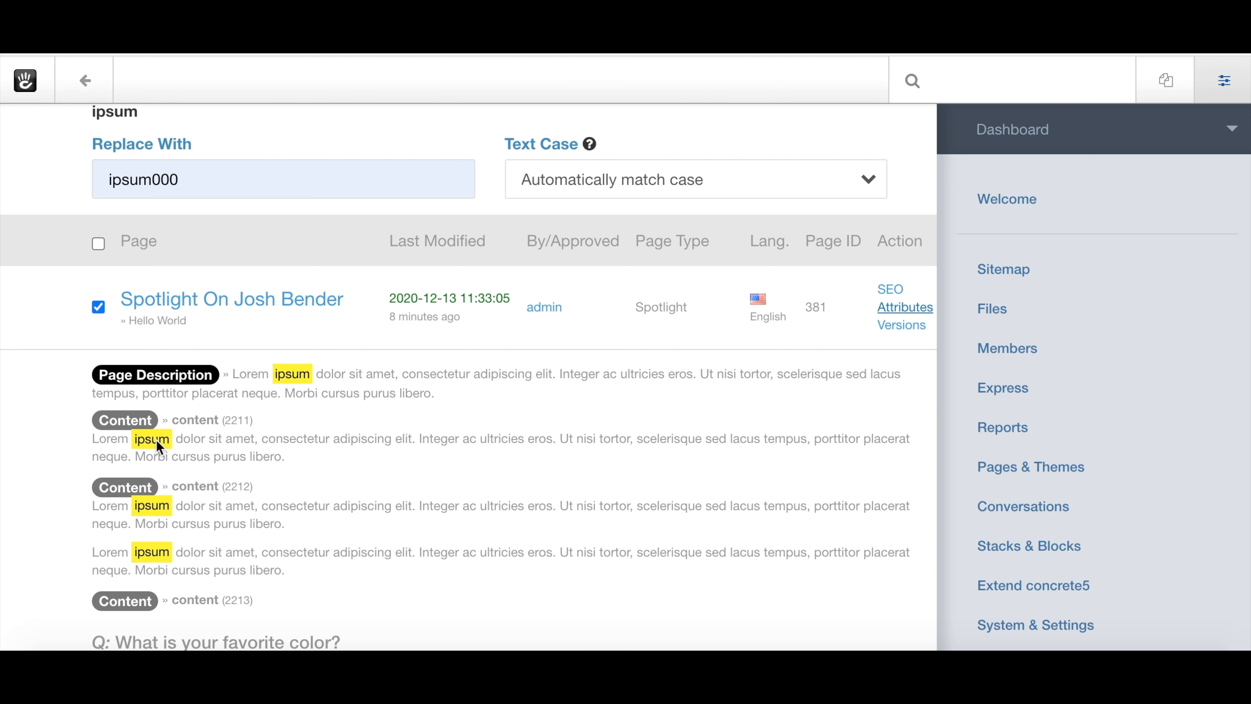
scroll(157, 440, down, 5)
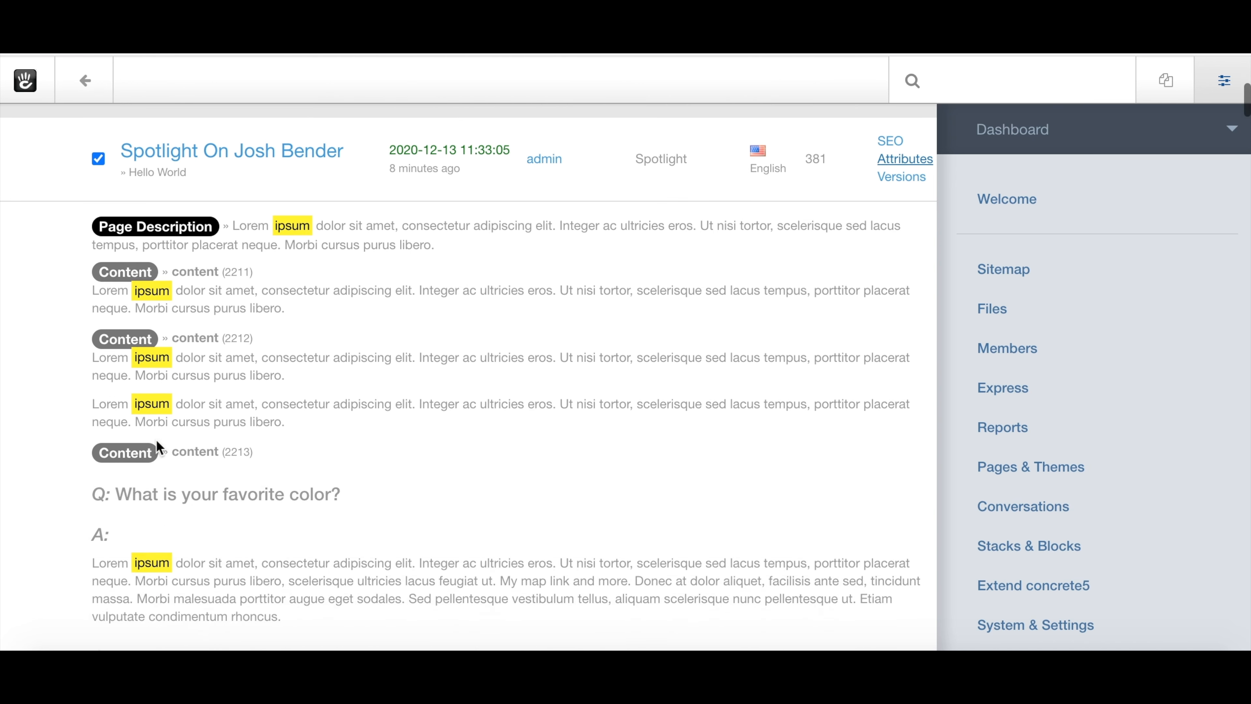
scroll(156, 440, down, 2)
scroll(156, 440, up, 2)
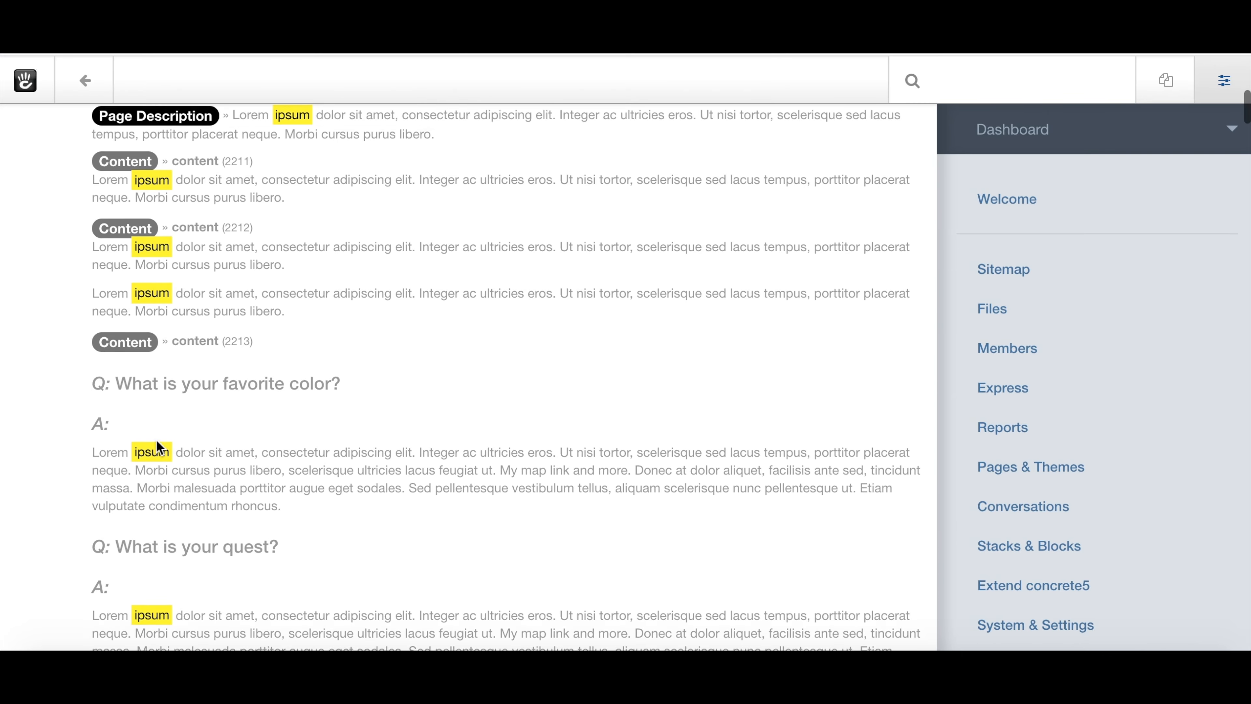
scroll(157, 440, down, 4)
scroll(157, 440, down, 1)
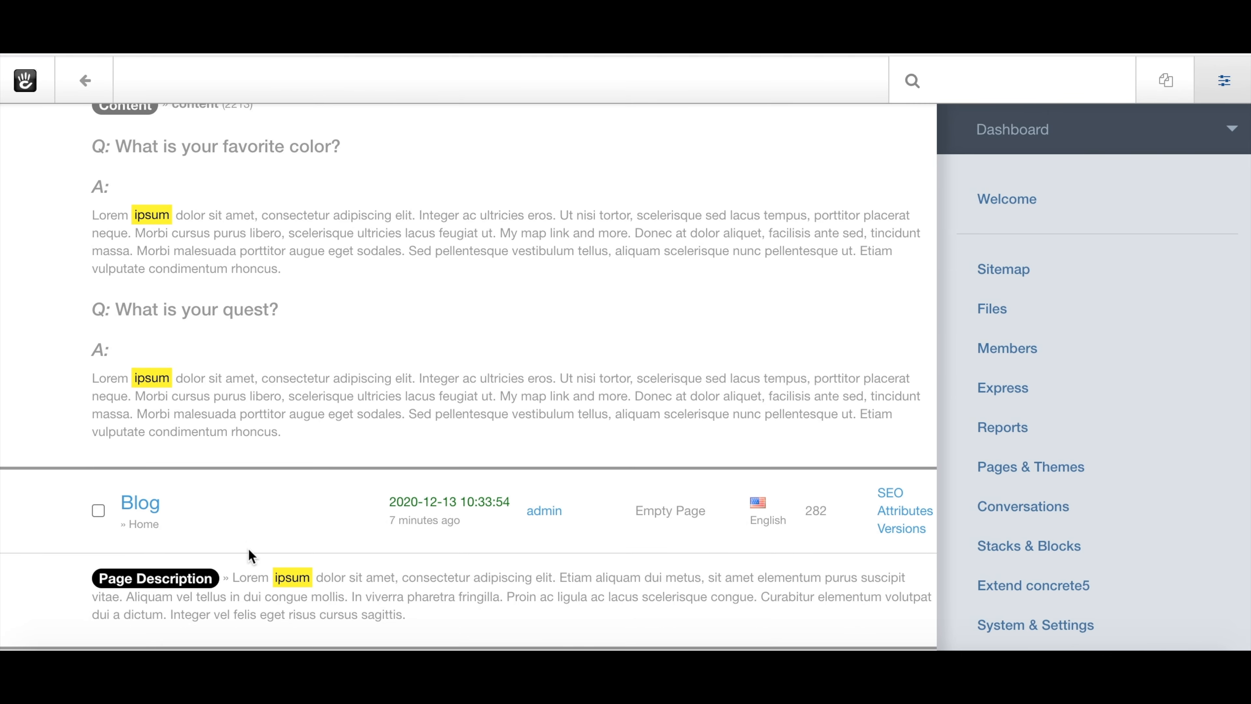
scroll(248, 549, down, 2)
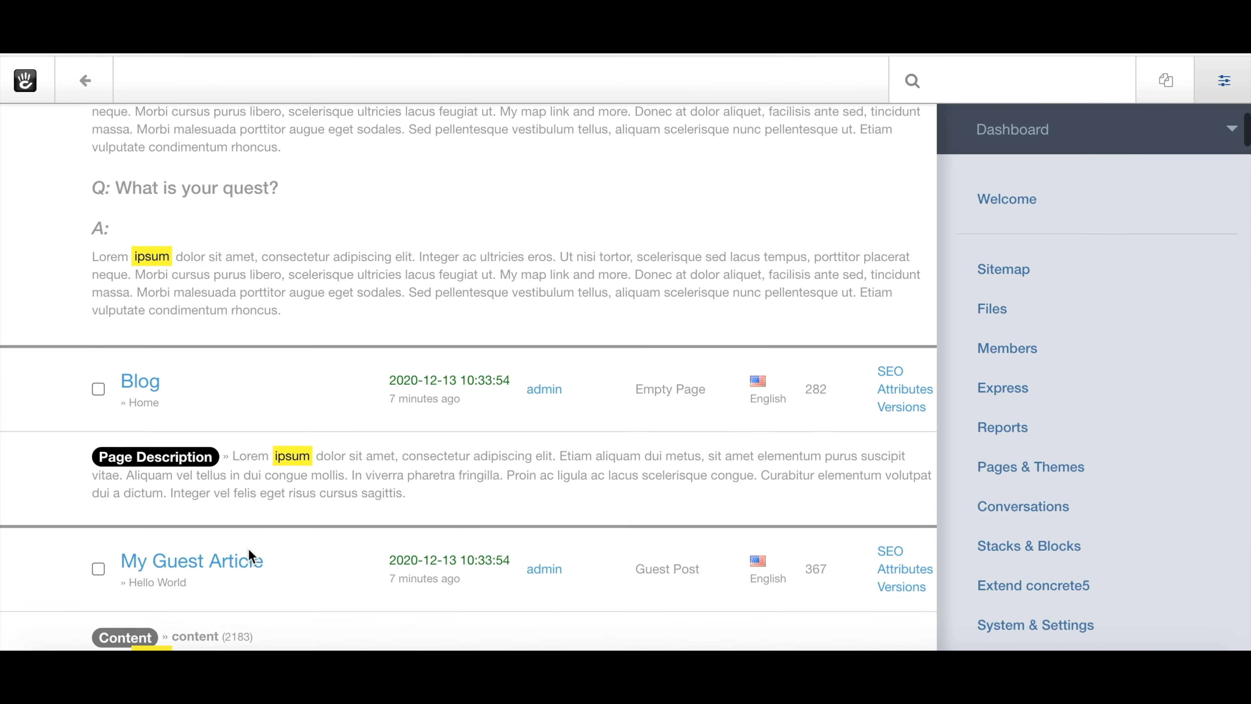
scroll(248, 549, up, 10)
scroll(249, 549, up, 1)
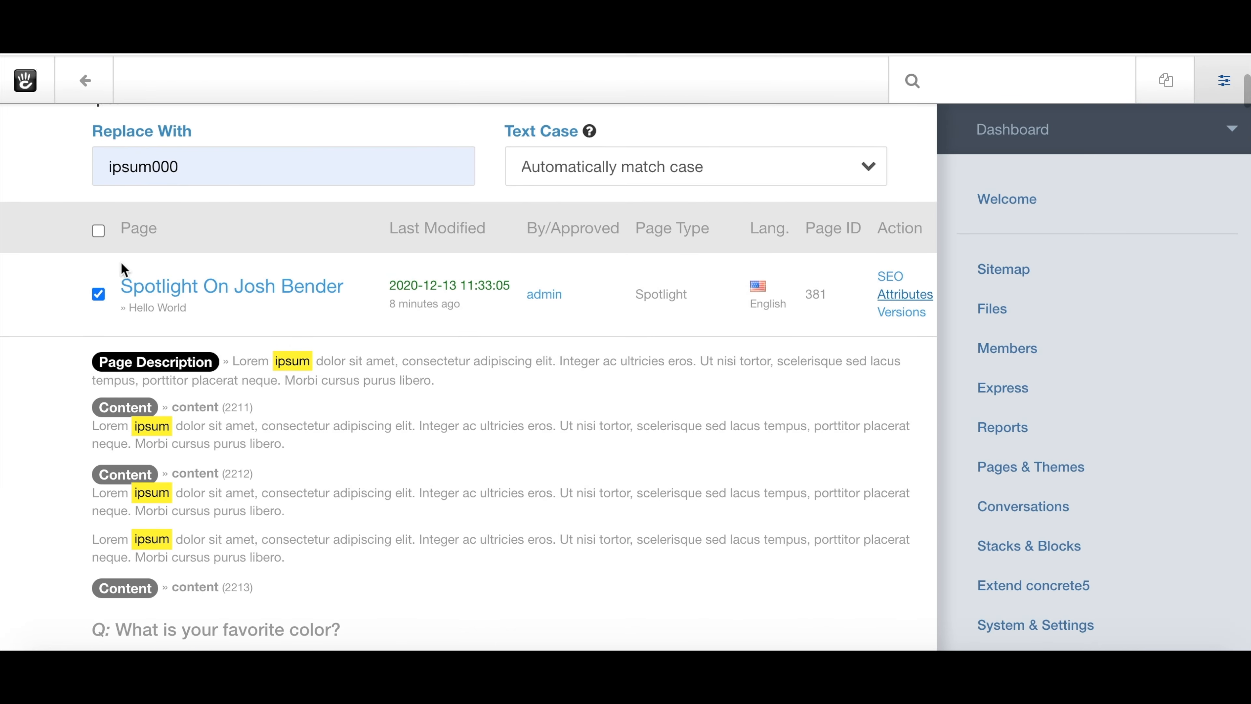
click(100, 229)
click(100, 229)
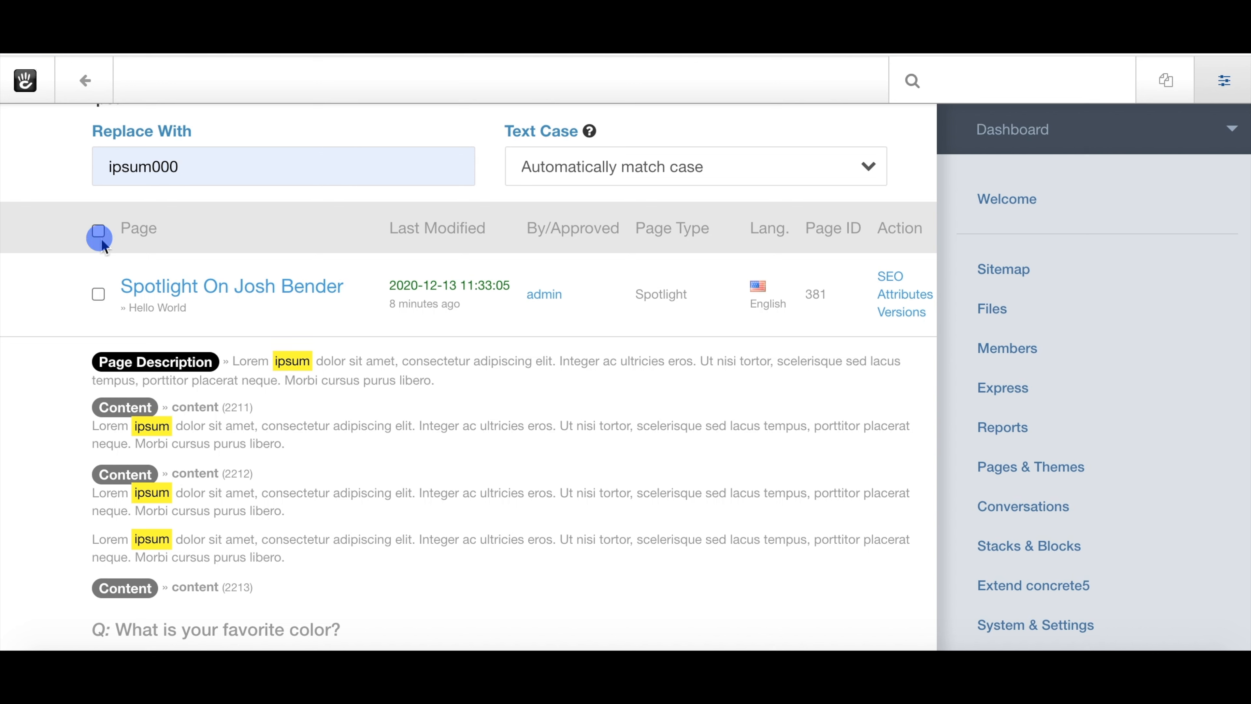
click(100, 231)
click(100, 294)
scroll(527, 411, down, 20)
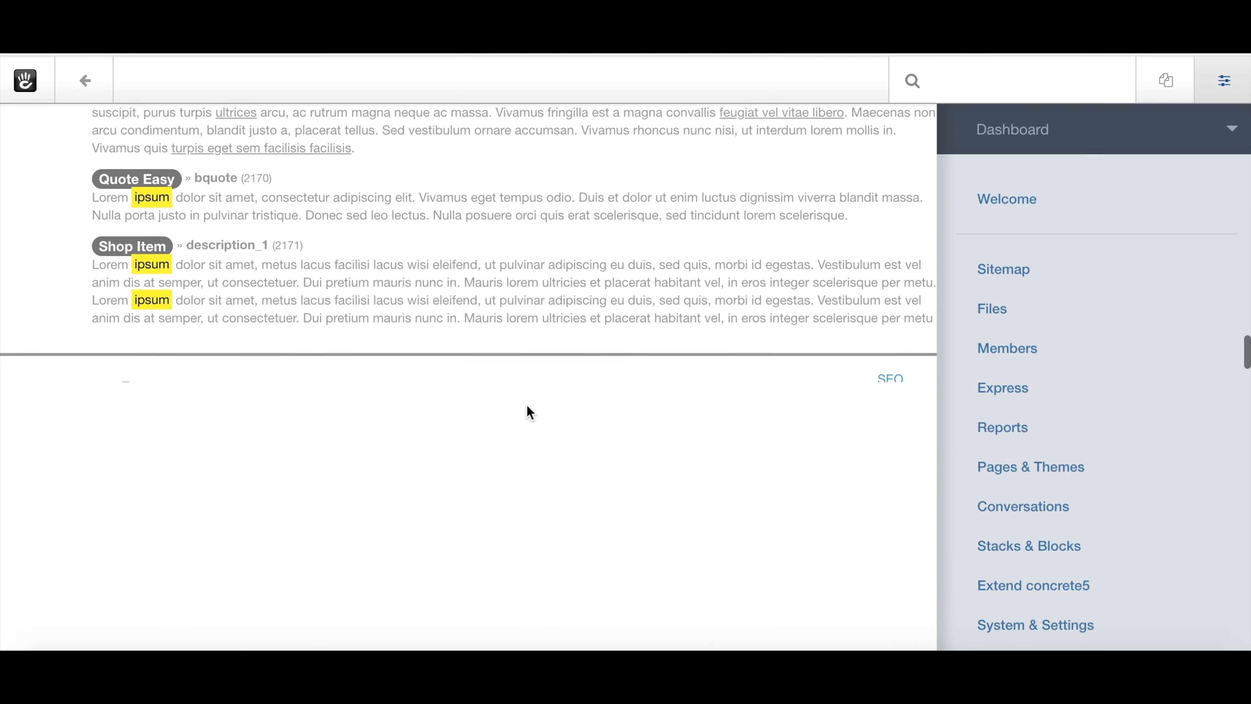
scroll(527, 412, down, 10)
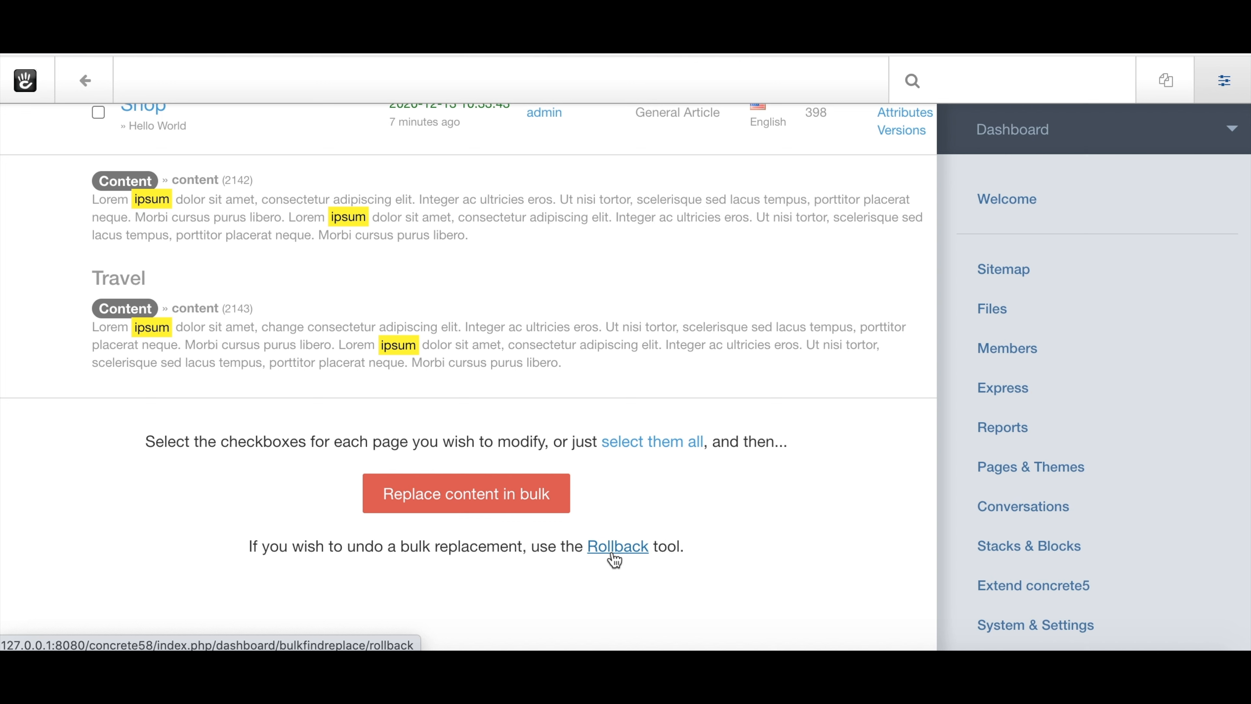
Replace the matched 'ipsum' content with 'ipsum000' in bulk and confirm.
click(440, 499)
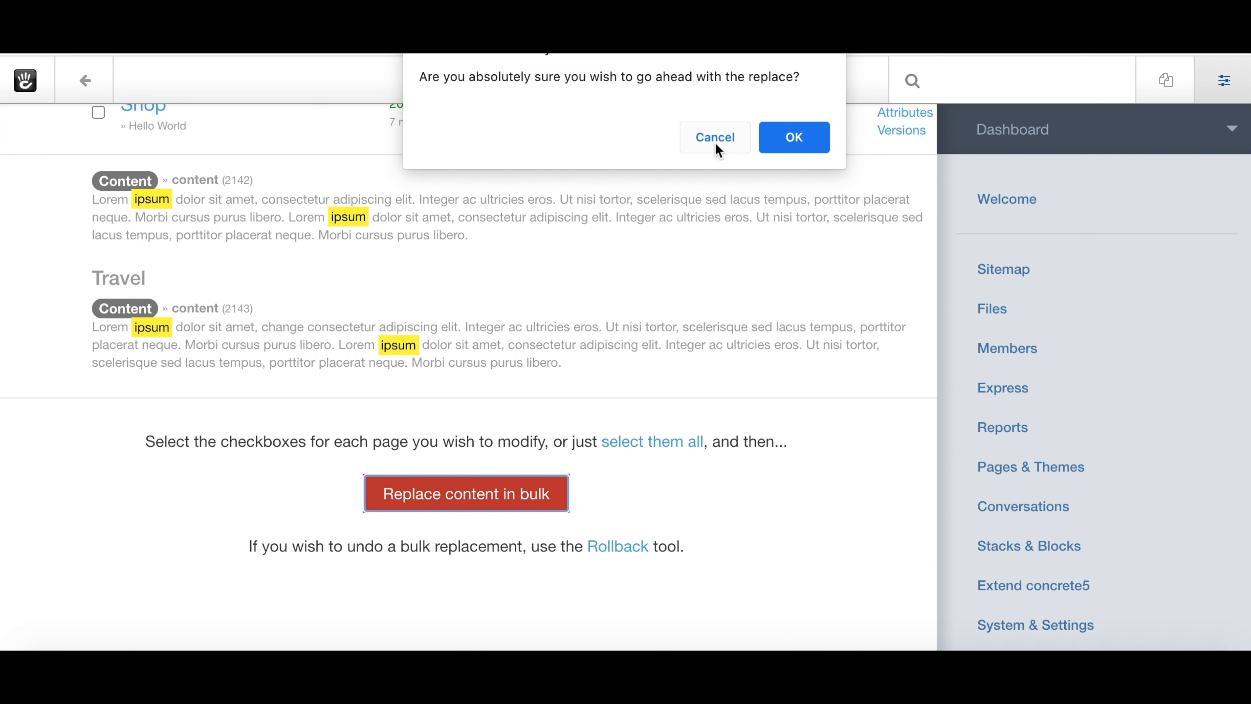
click(779, 143)
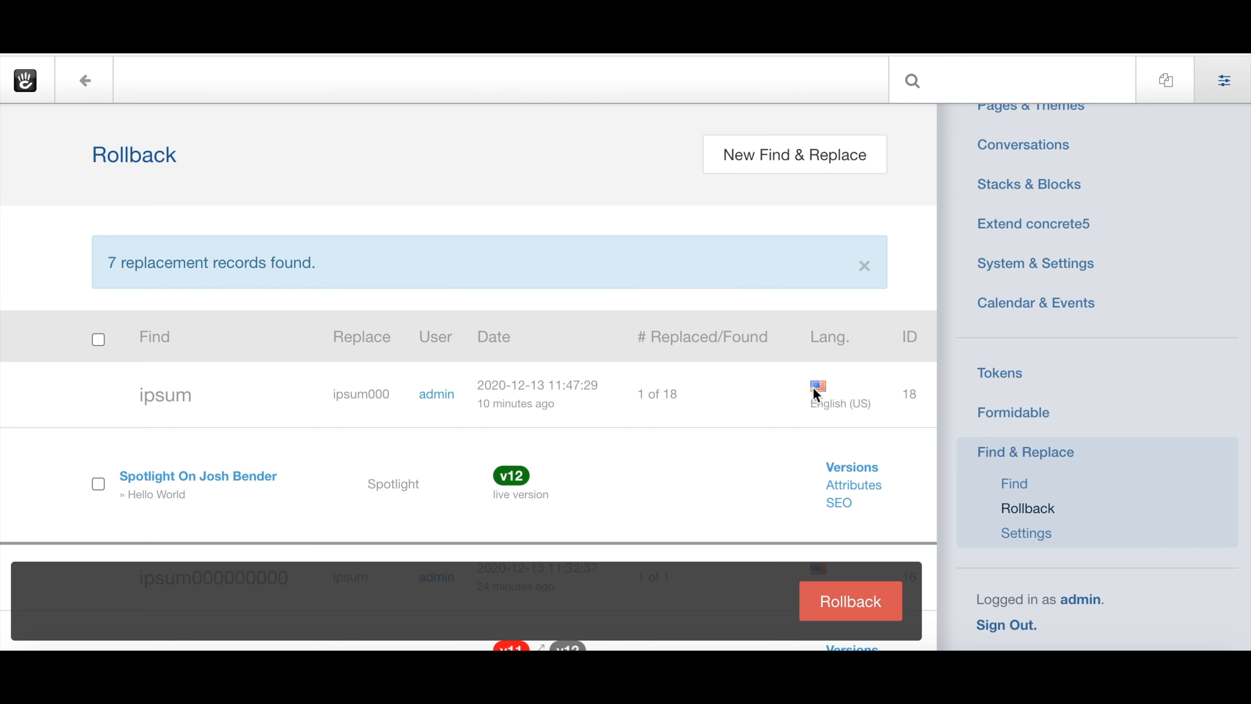
scroll(171, 436, down, 1)
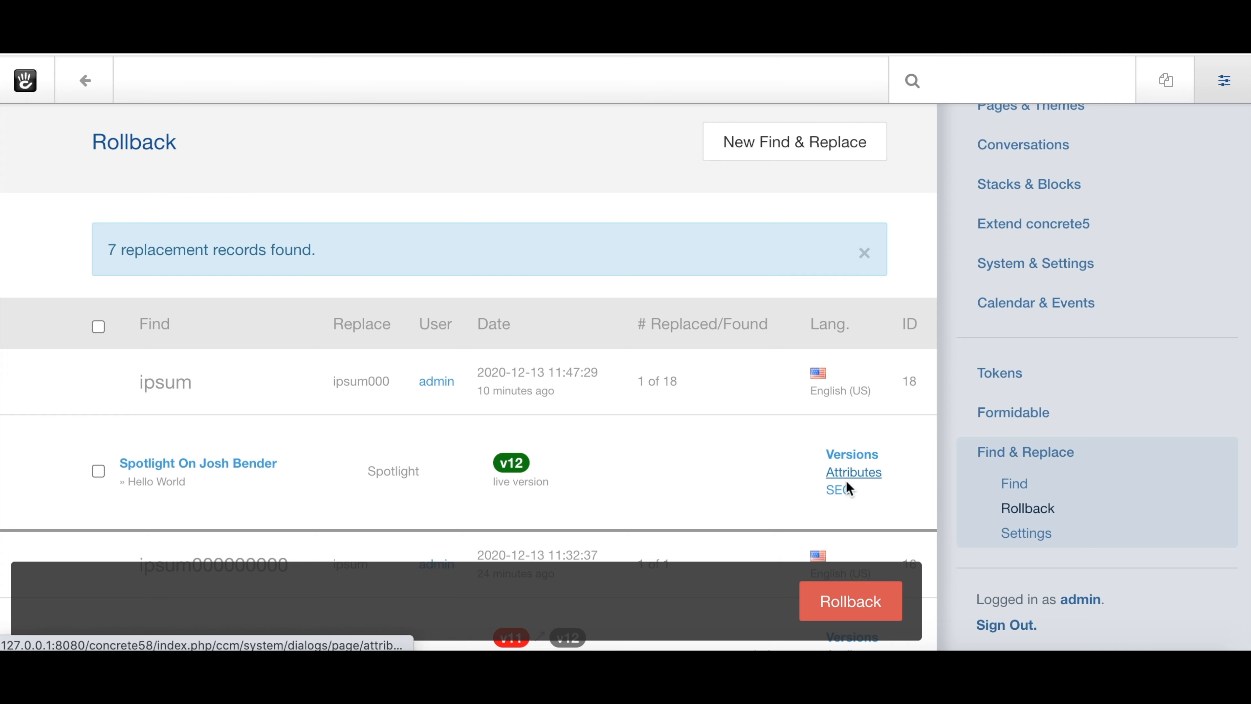
click(854, 455)
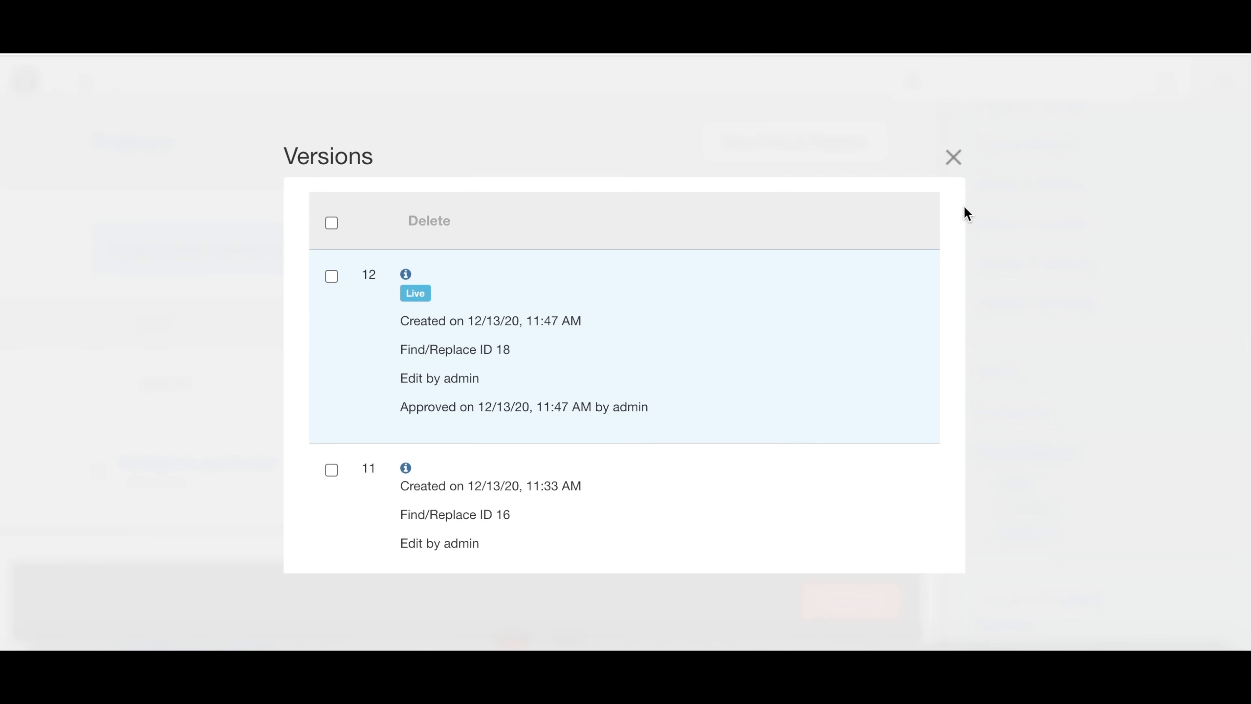
click(953, 157)
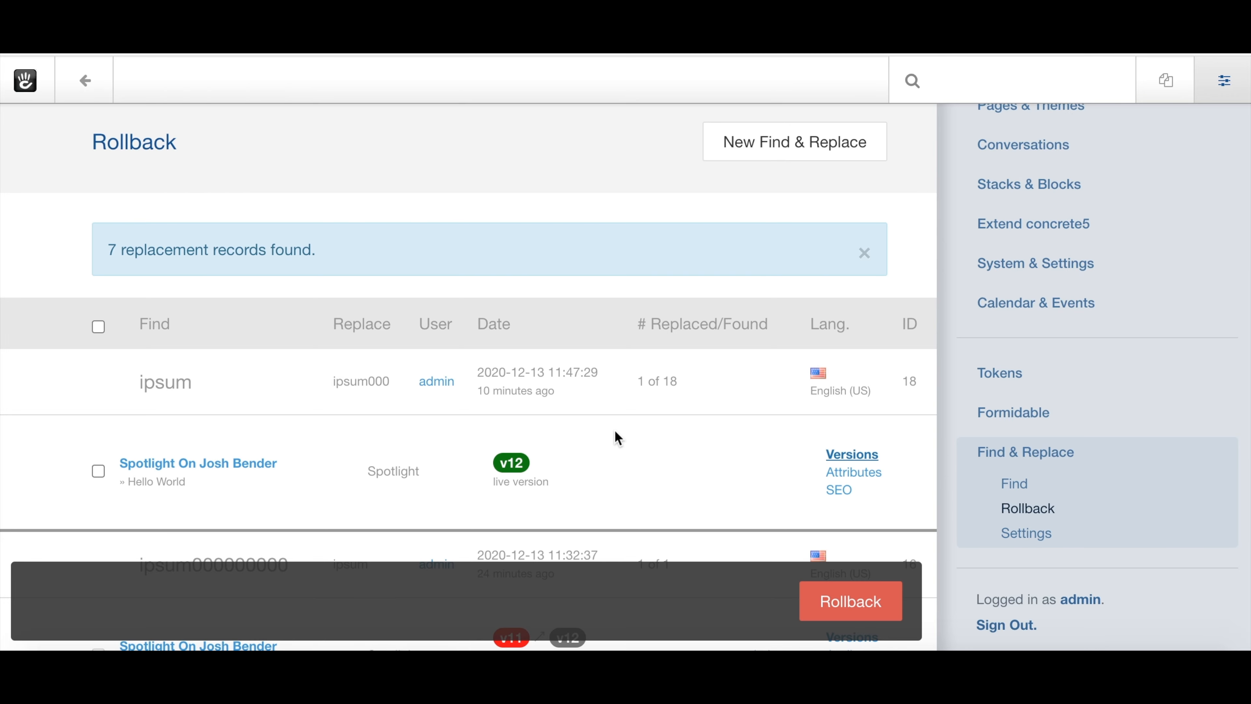
scroll(615, 432, down, 3)
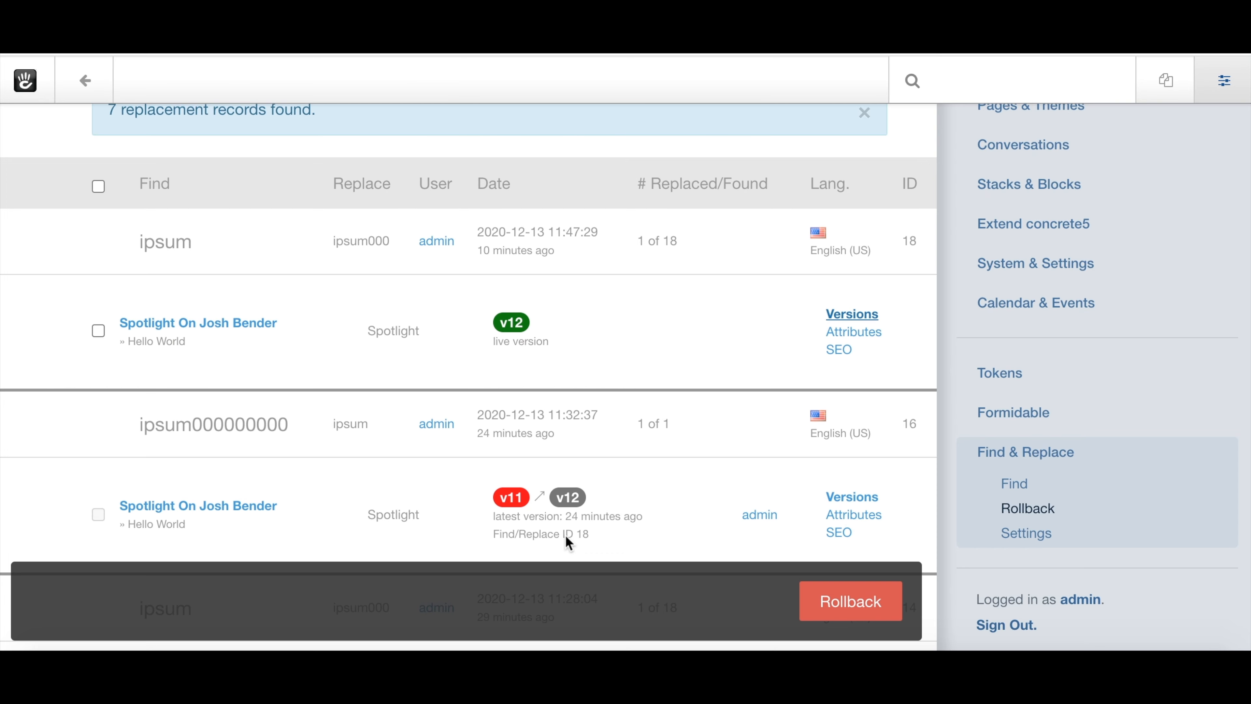
click(914, 237)
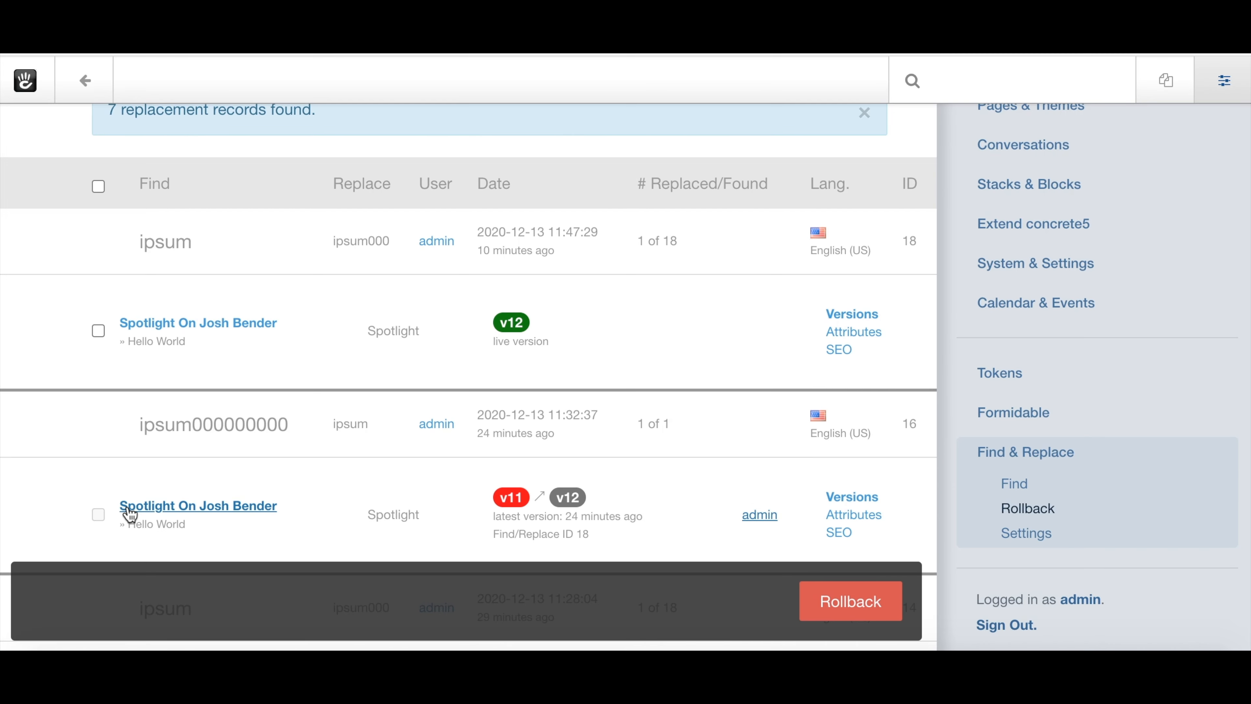
click(101, 515)
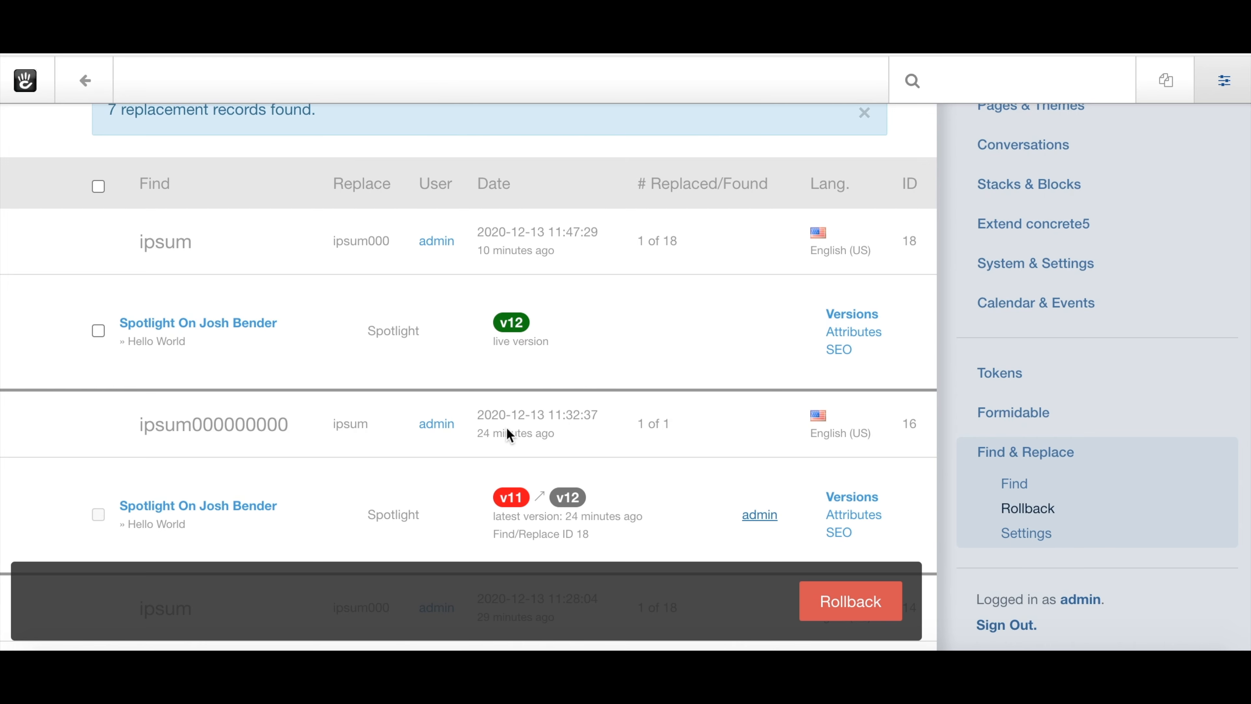
click(101, 330)
Clear select-all and review the older v11, v10 and v9 records, keeping only v12 checked.
click(99, 192)
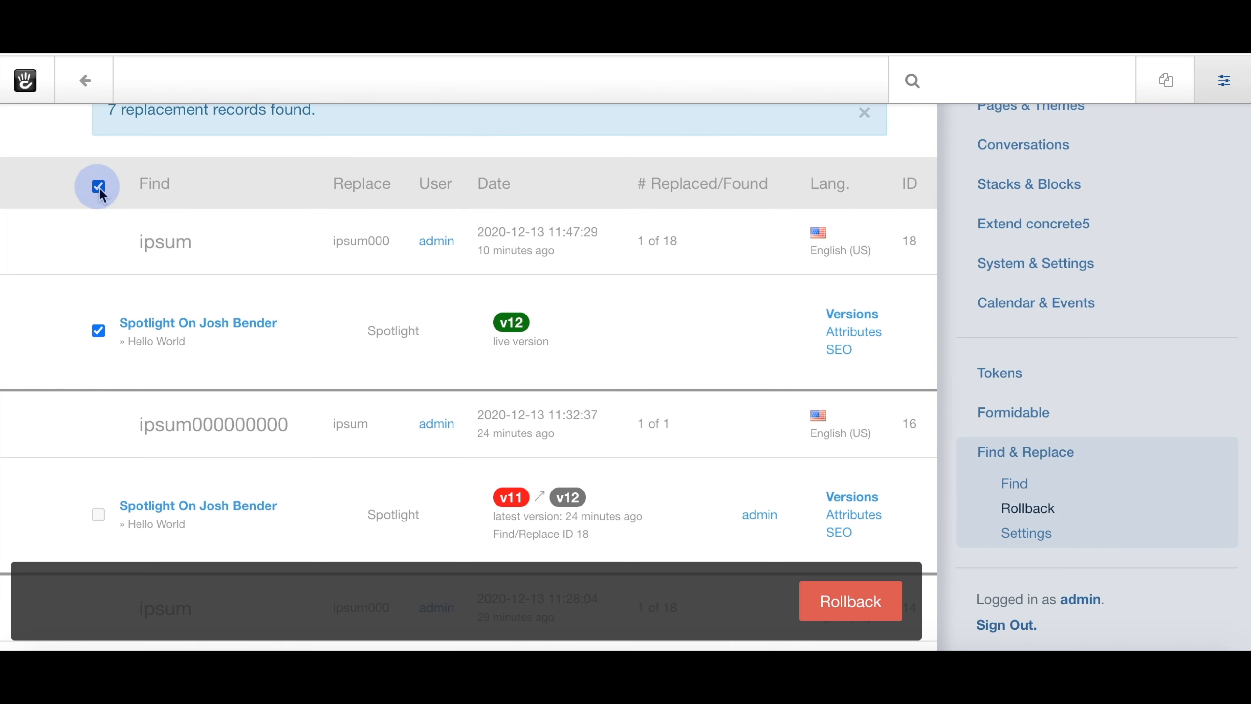
click(99, 193)
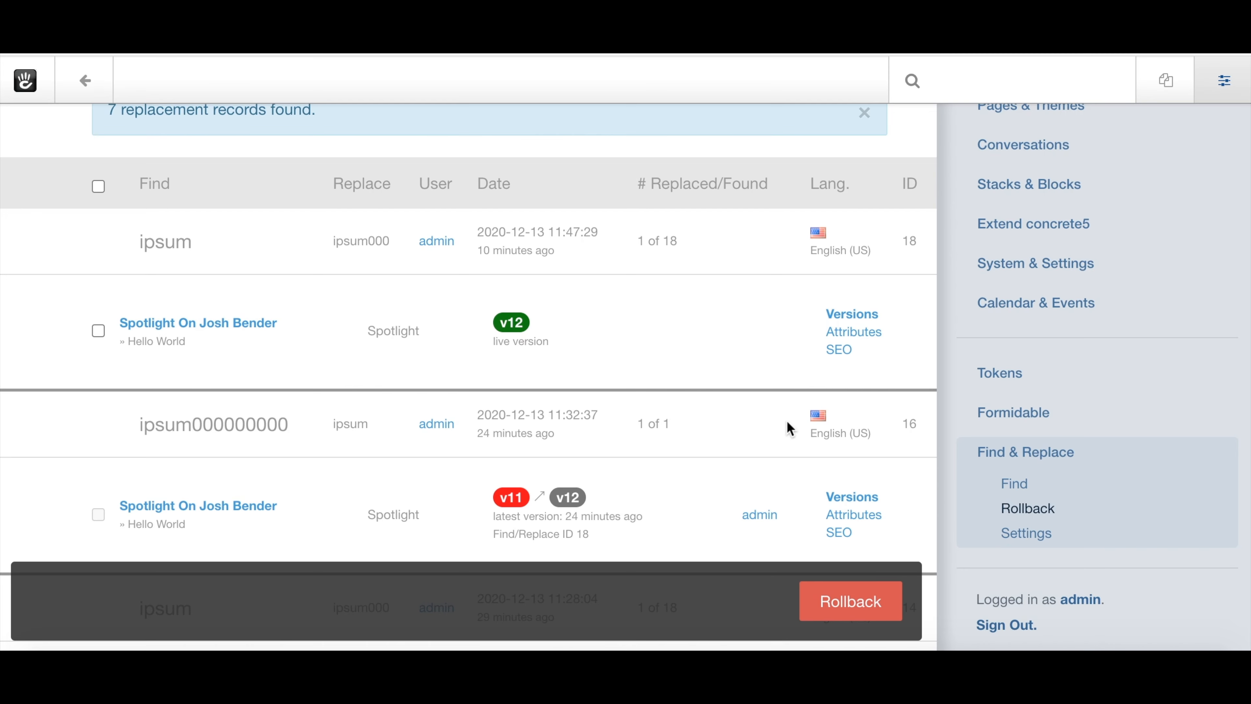
scroll(575, 315, down, 4)
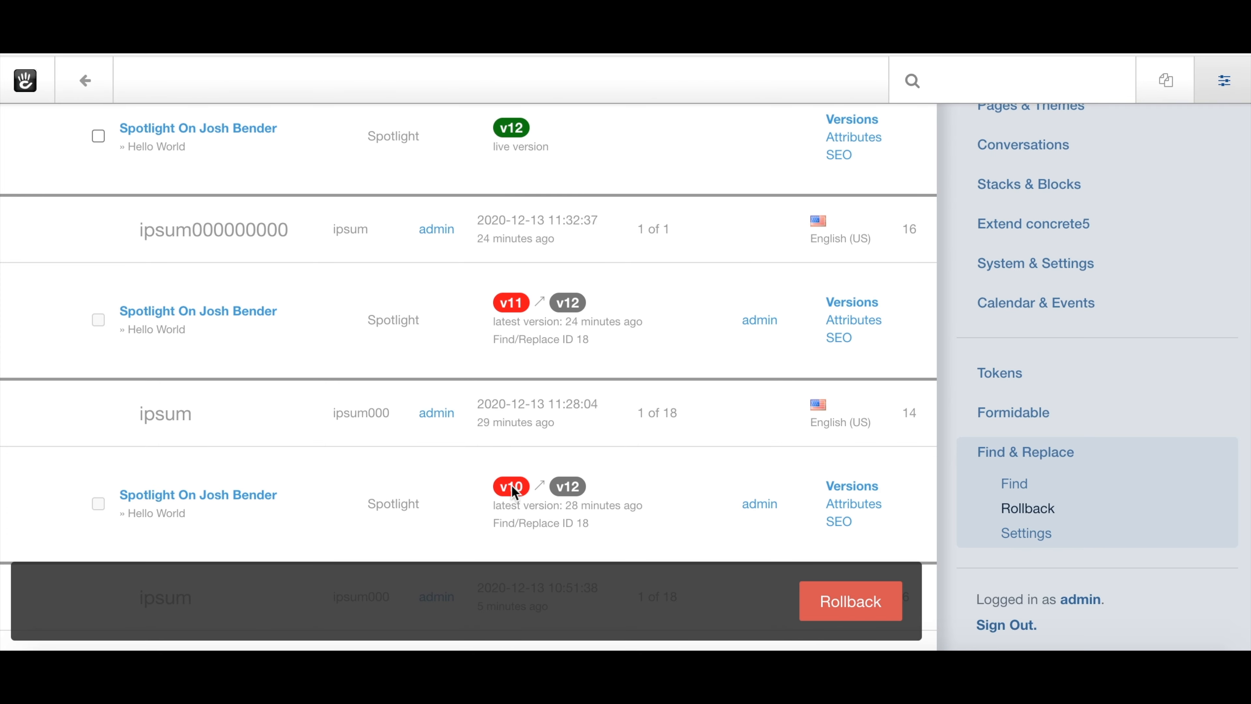
scroll(511, 485, down, 2)
scroll(512, 488, down, 1)
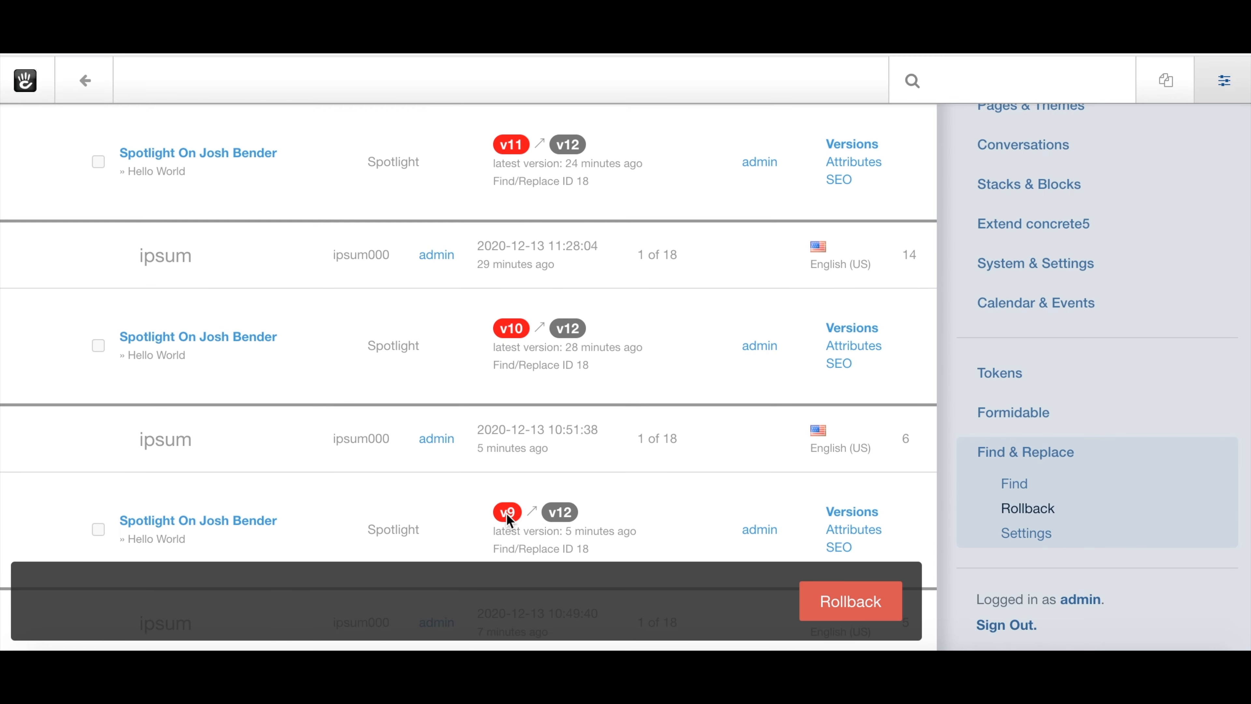
scroll(507, 516, down, 1)
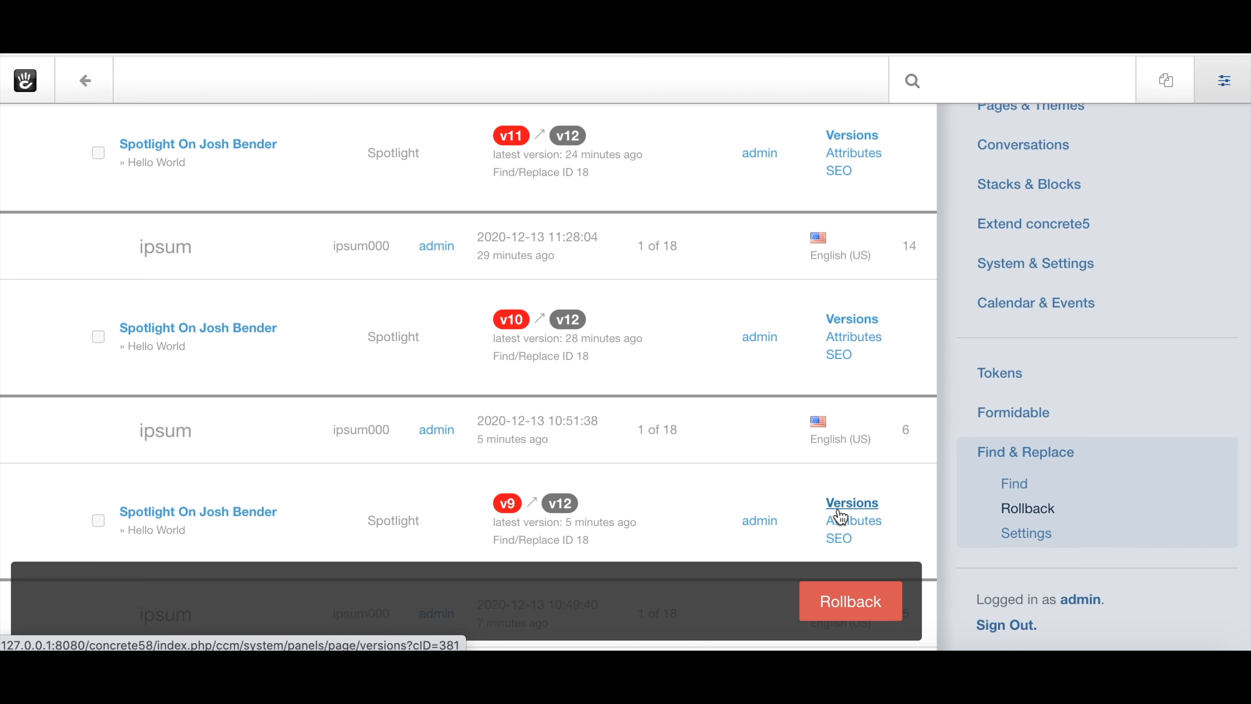
scroll(840, 516, up, 10)
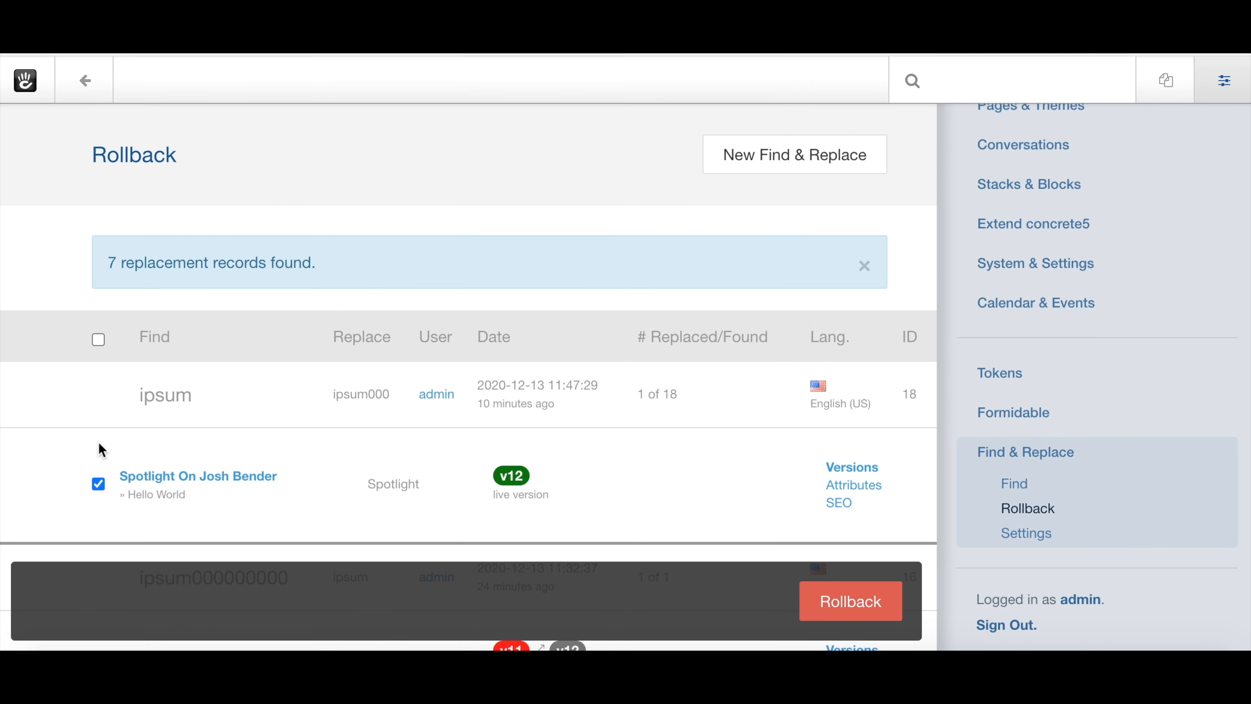
click(836, 601)
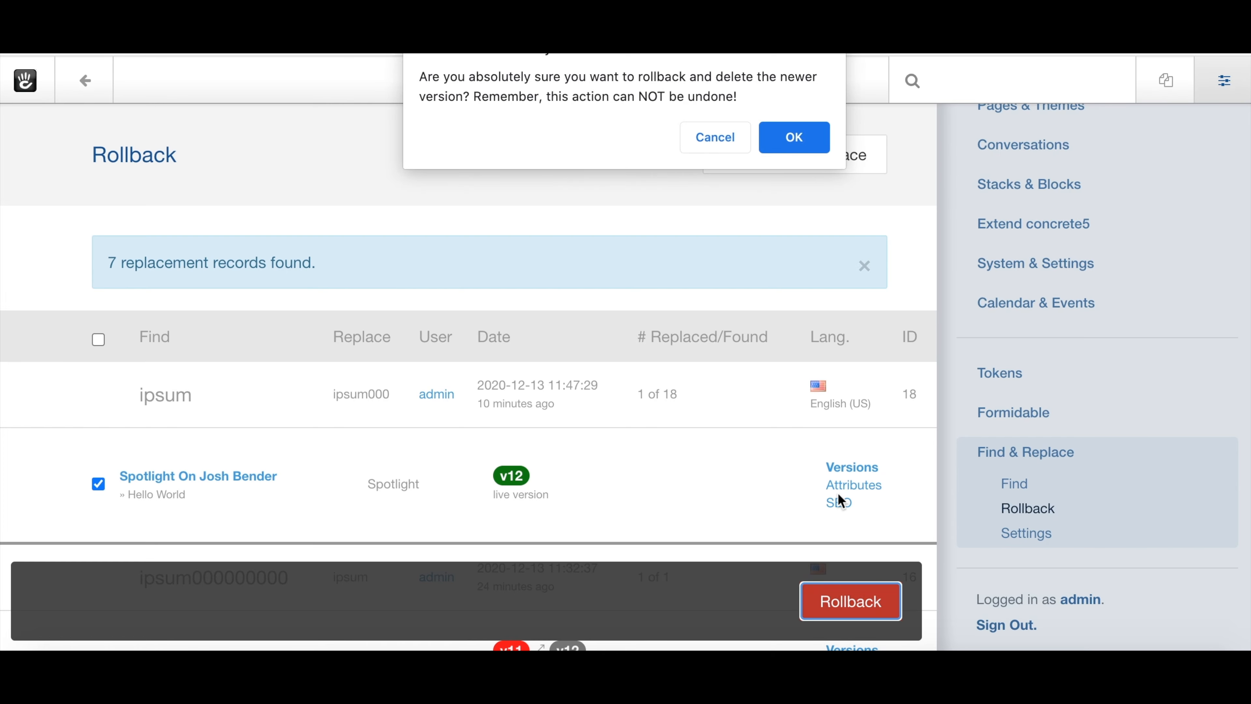
click(802, 135)
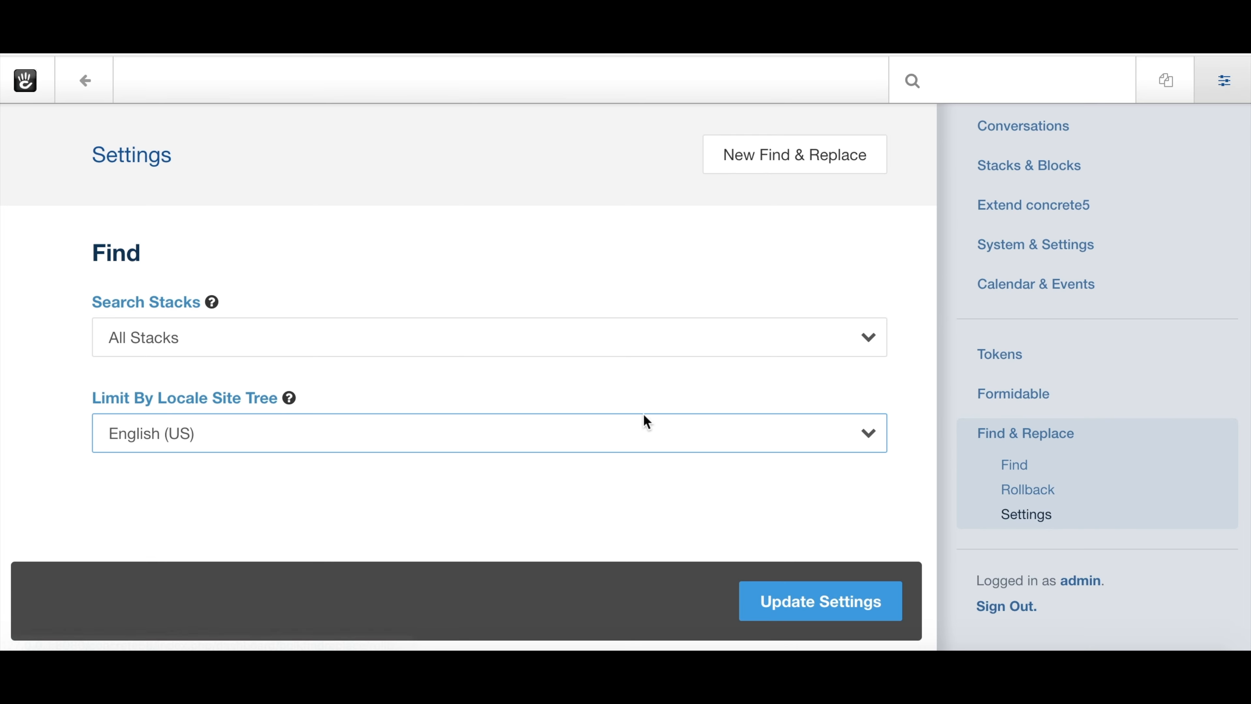
click(223, 338)
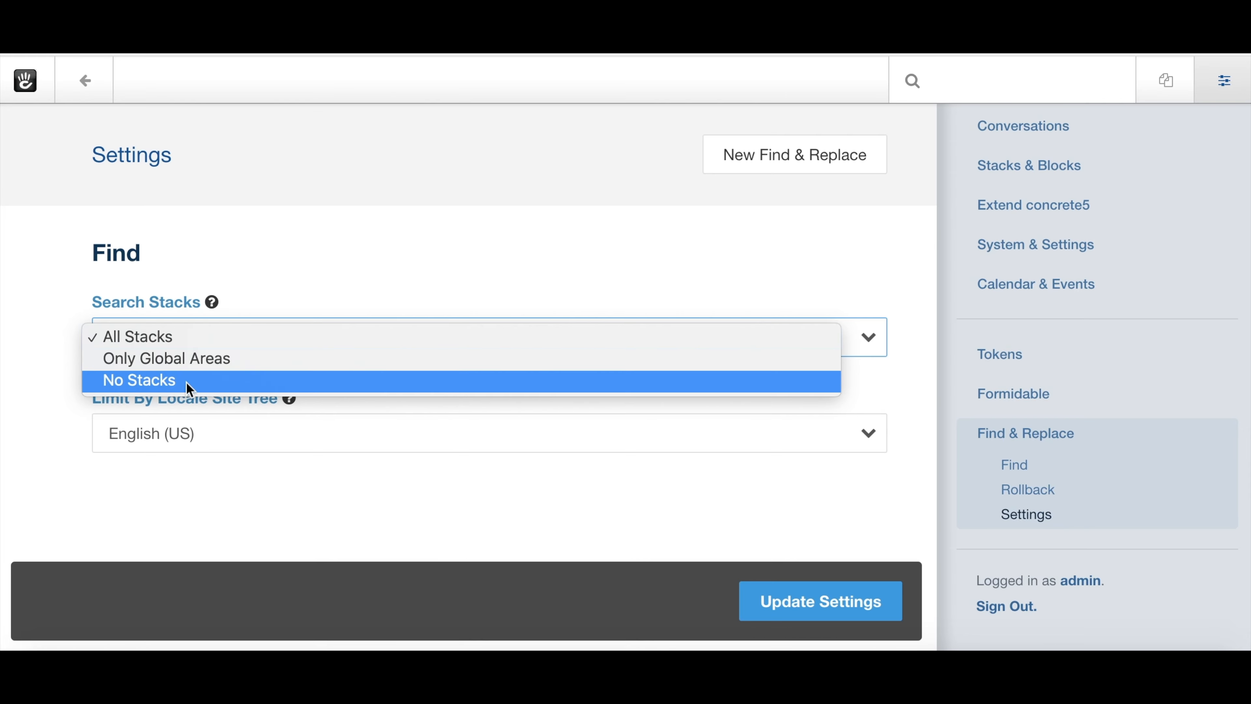
click(65, 338)
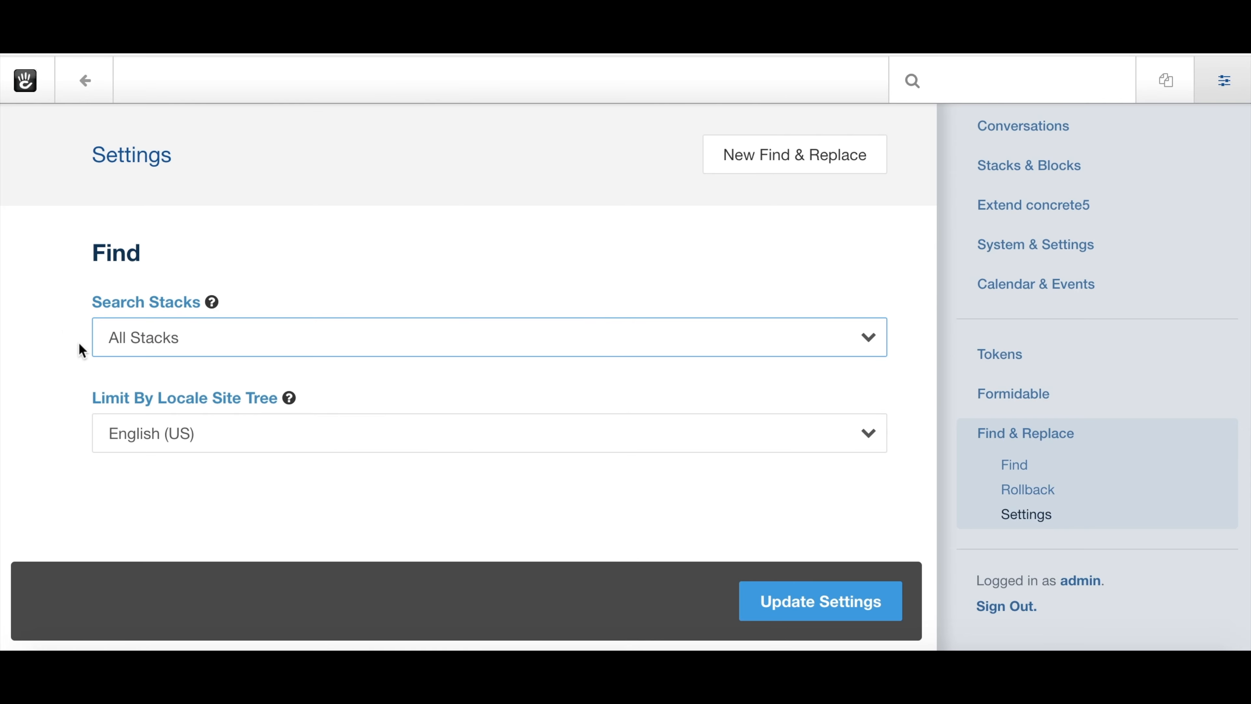
click(174, 434)
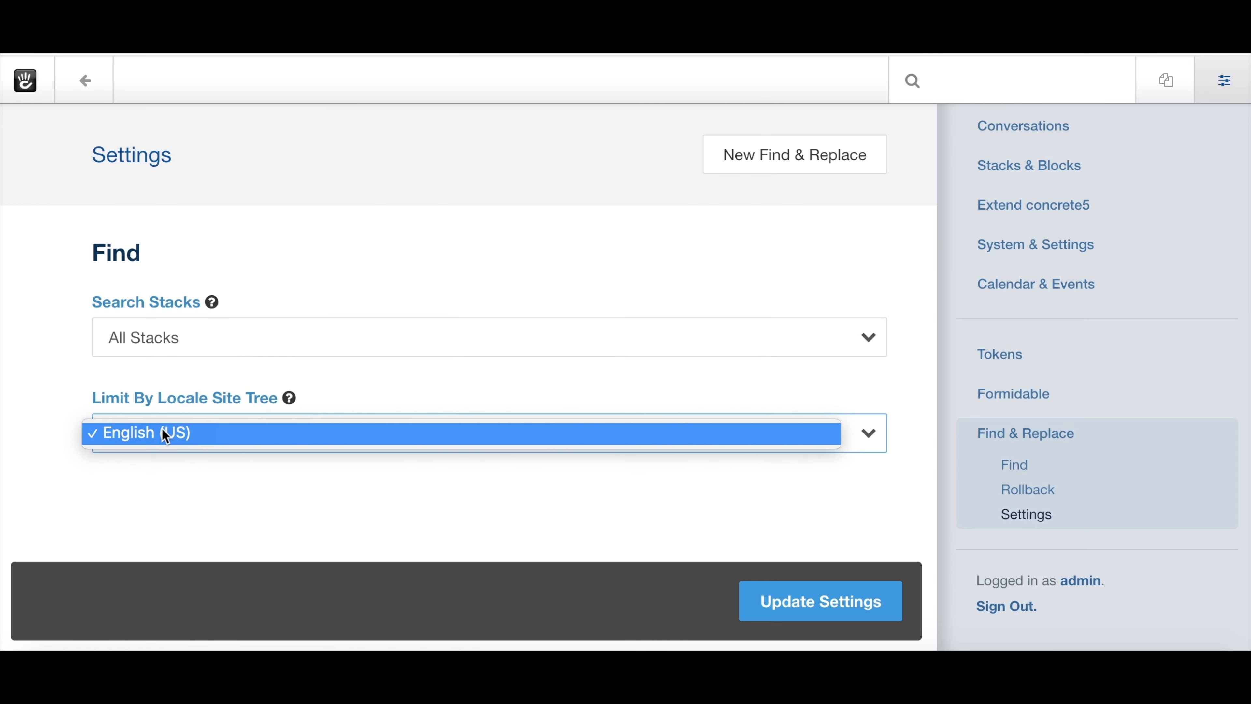
click(47, 422)
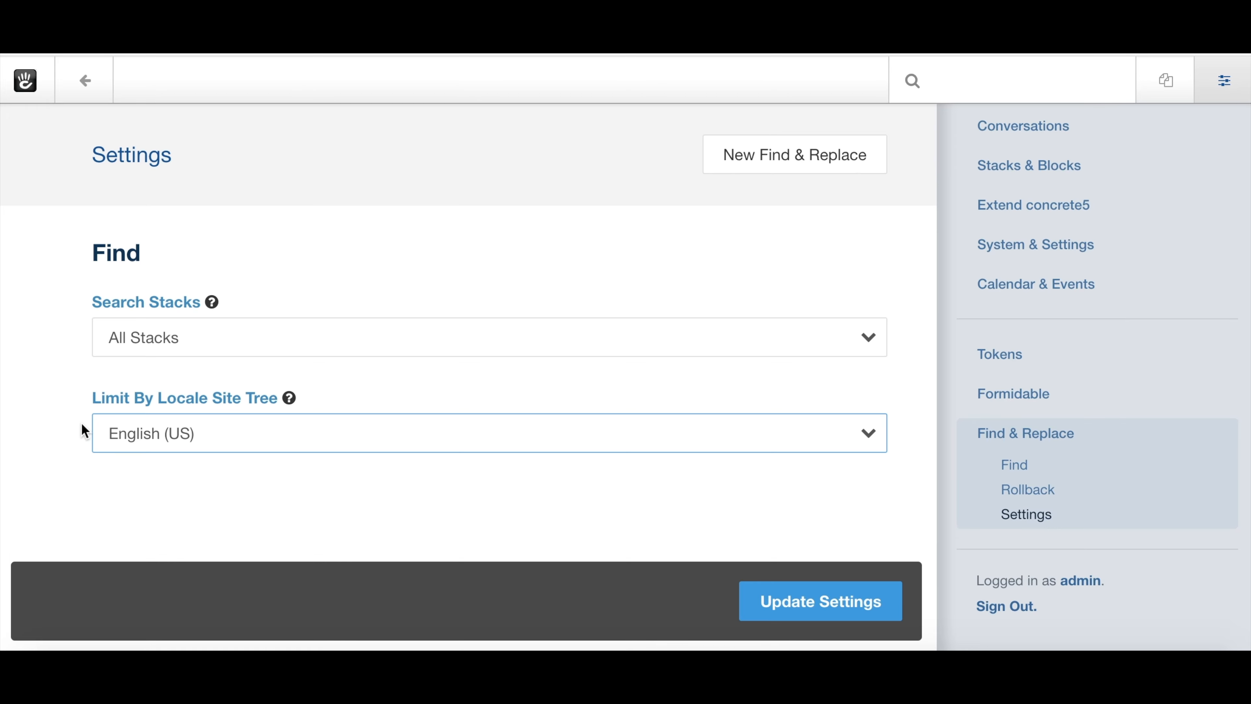